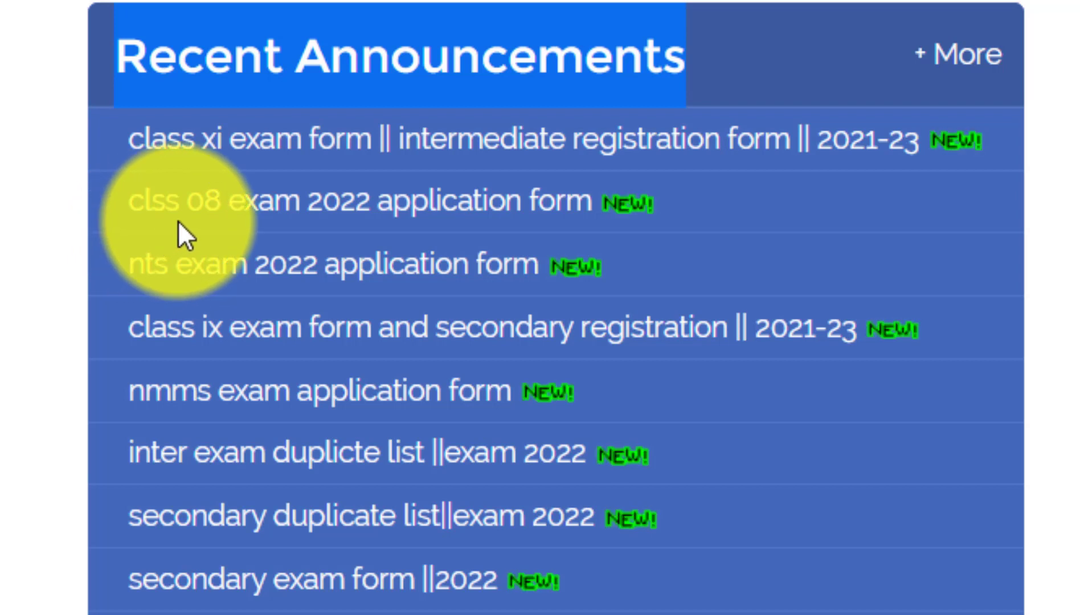
Open the 'clss 08 exam 2022 application form' announcement and request the registration form download.
click(225, 200)
drag(225, 200, 387, 210)
click(389, 210)
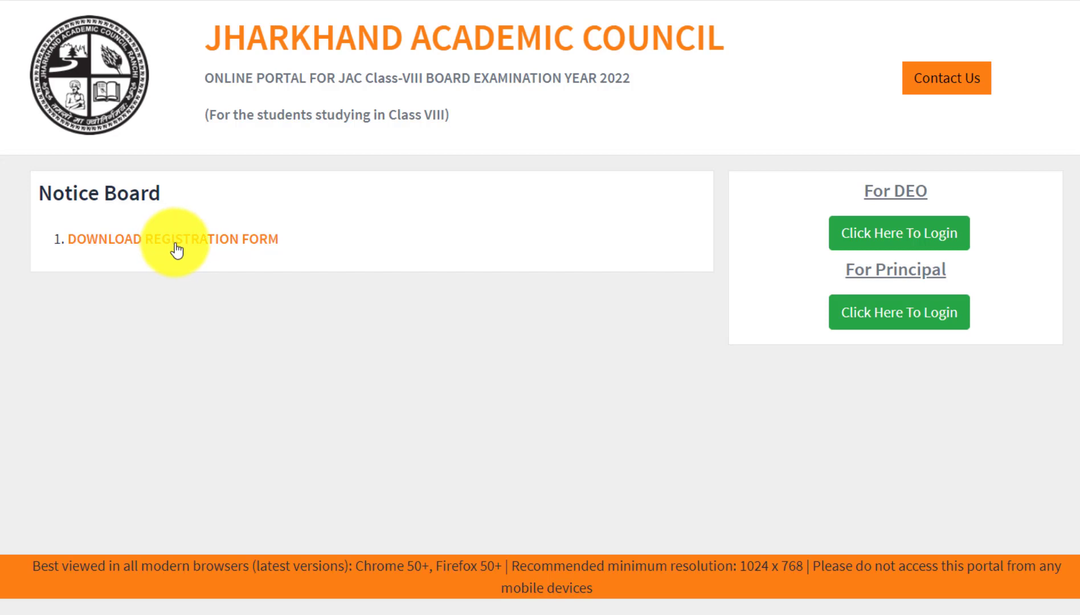
click(175, 246)
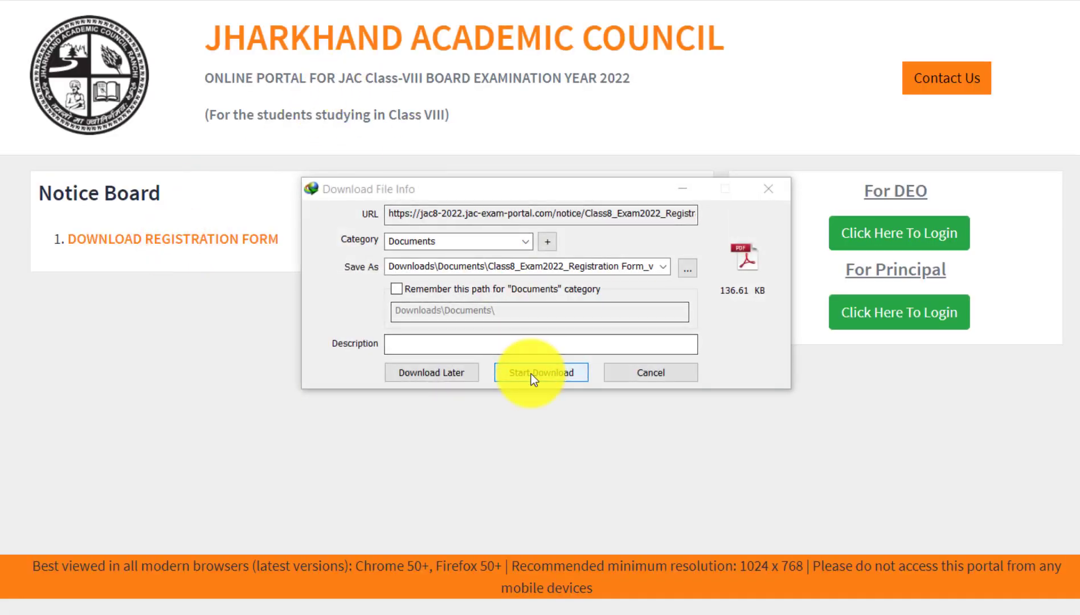
Start the IDM download of the 136.61 KB Class8_Exam2022 registration form PDF.
click(531, 374)
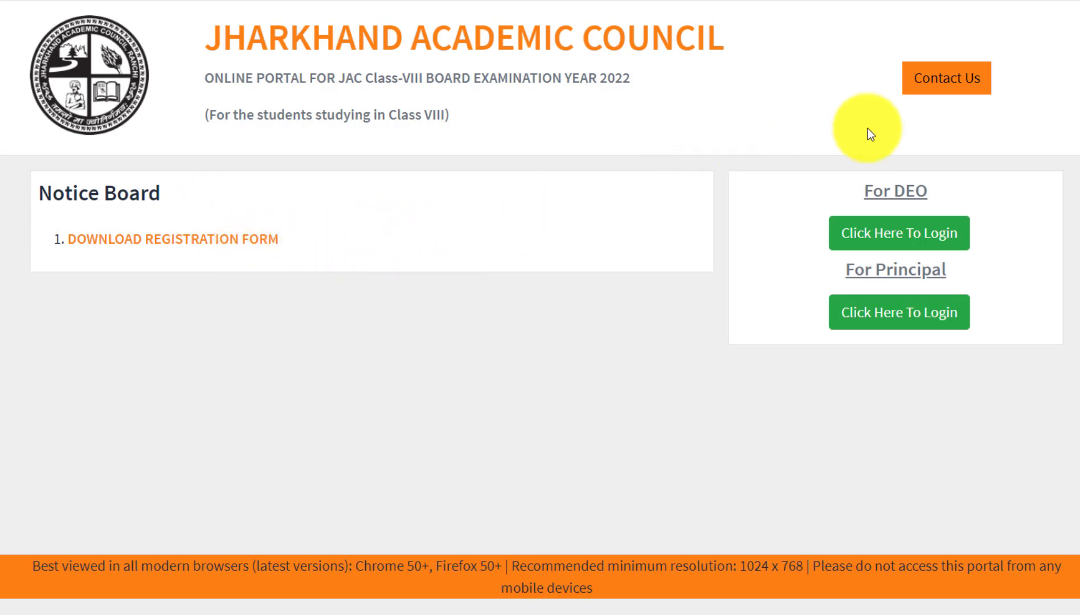
Return to the JAC Exam Portal home page and choose the Principal login entry.
click(977, 286)
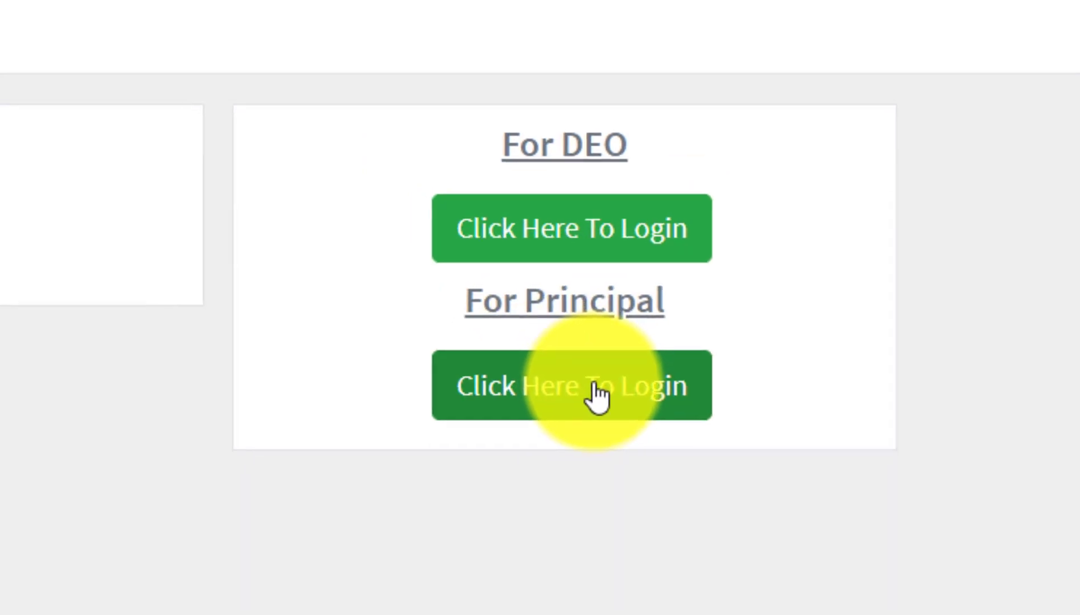
click(568, 401)
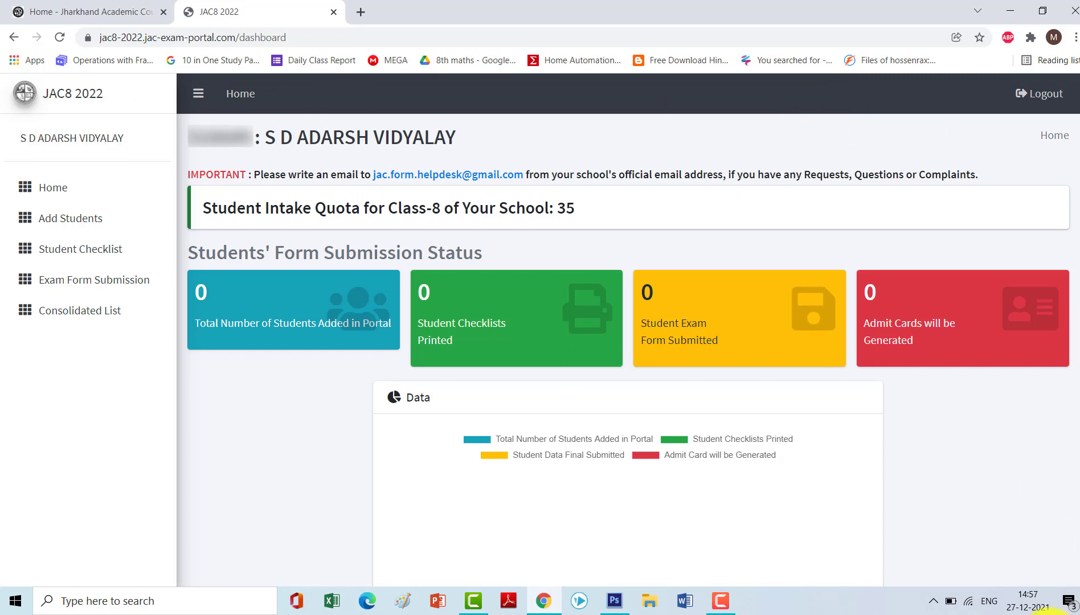
Open the Register Student form from Add Students and look over its fields.
click(92, 224)
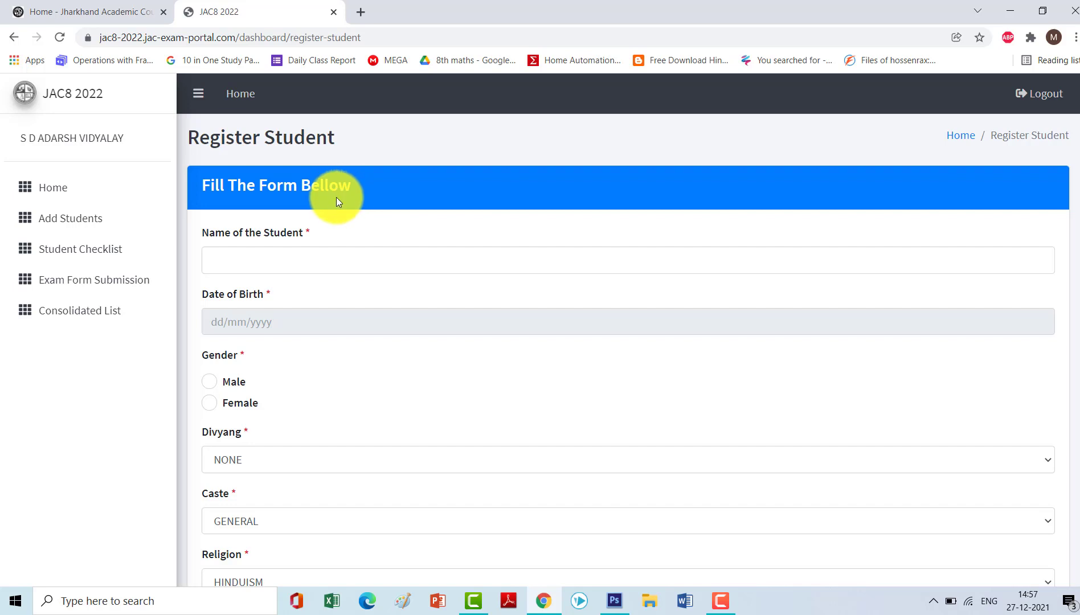
scroll(336, 203, down, 15)
scroll(336, 213, down, 6)
scroll(336, 213, up, 10)
scroll(334, 212, up, 10)
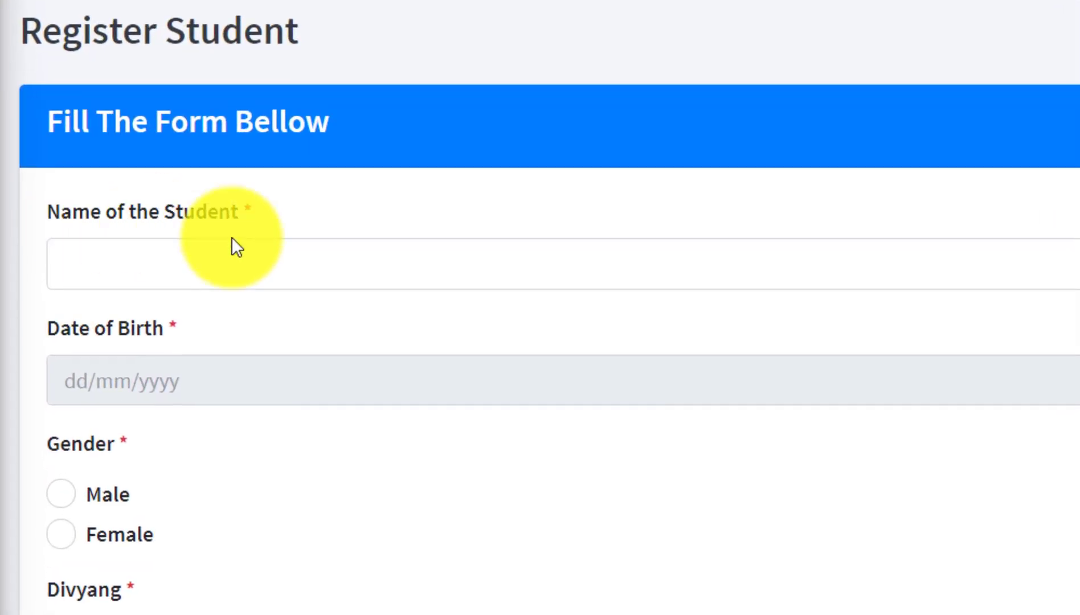
Enter the student's full name in the Name of the Student field.
click(306, 261)
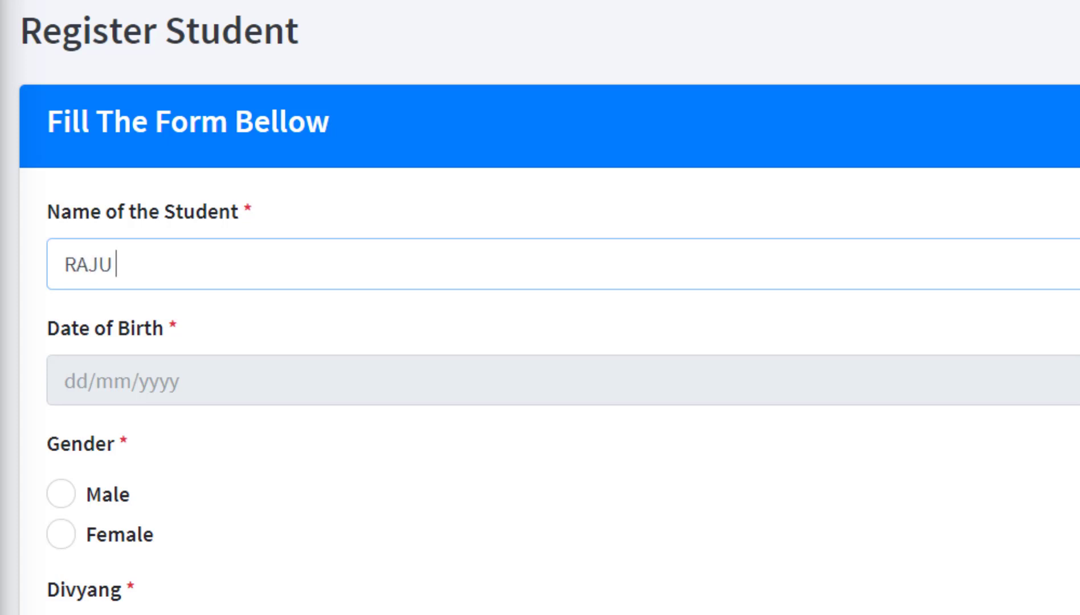
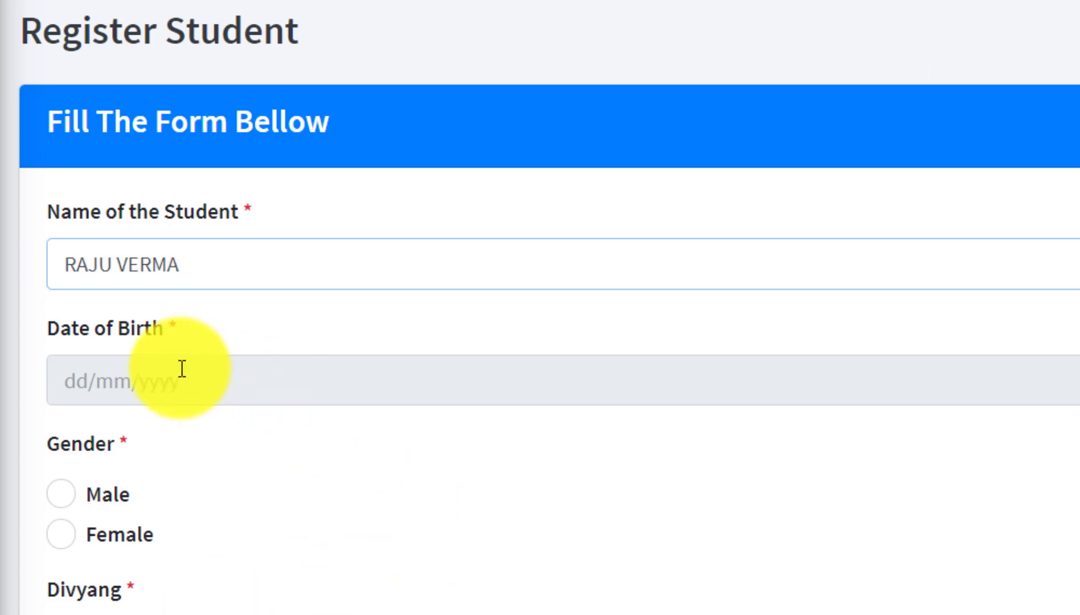
Pick 15 August 2005 in the Date of Birth calendar.
click(157, 387)
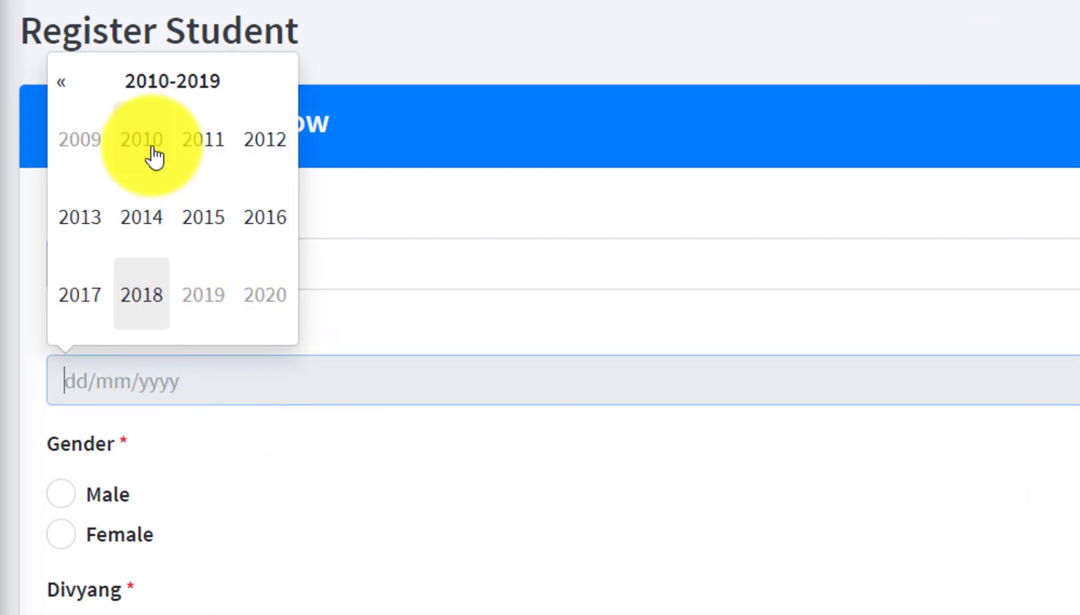
click(61, 83)
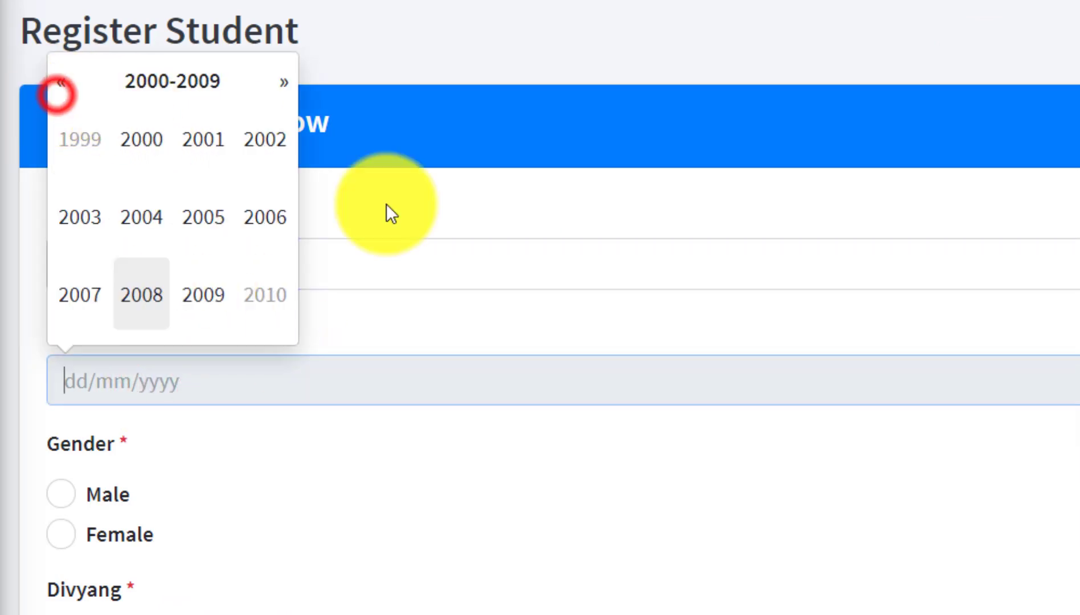
click(189, 223)
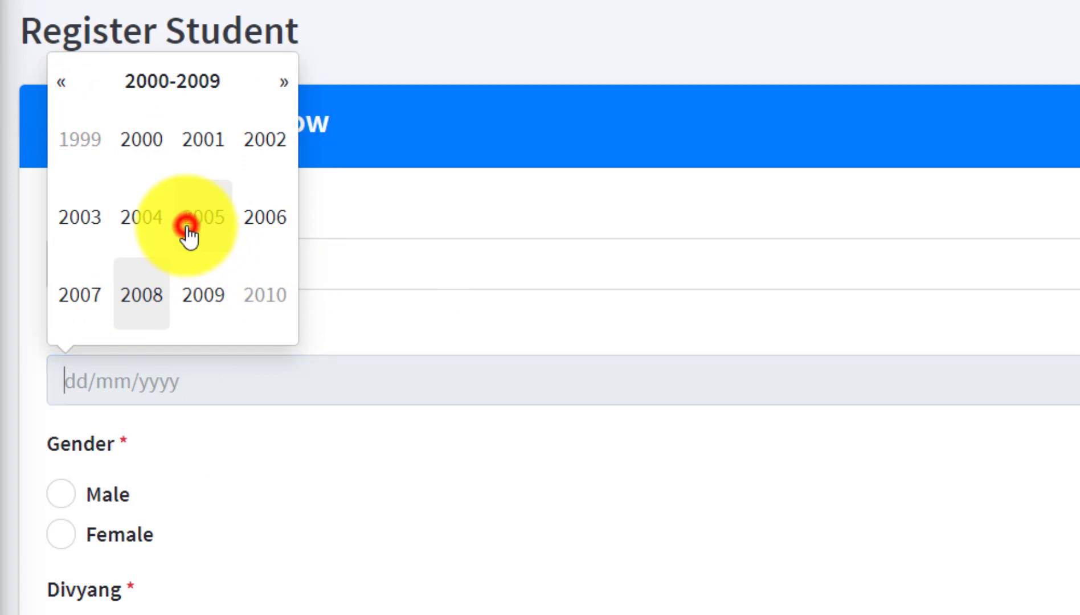
click(266, 215)
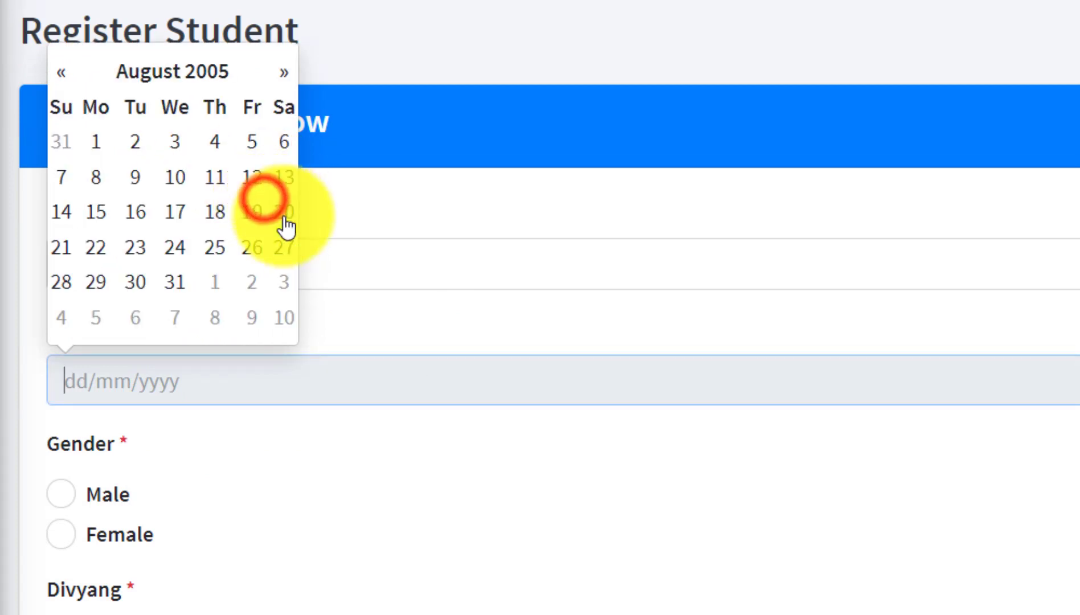
click(96, 212)
click(578, 495)
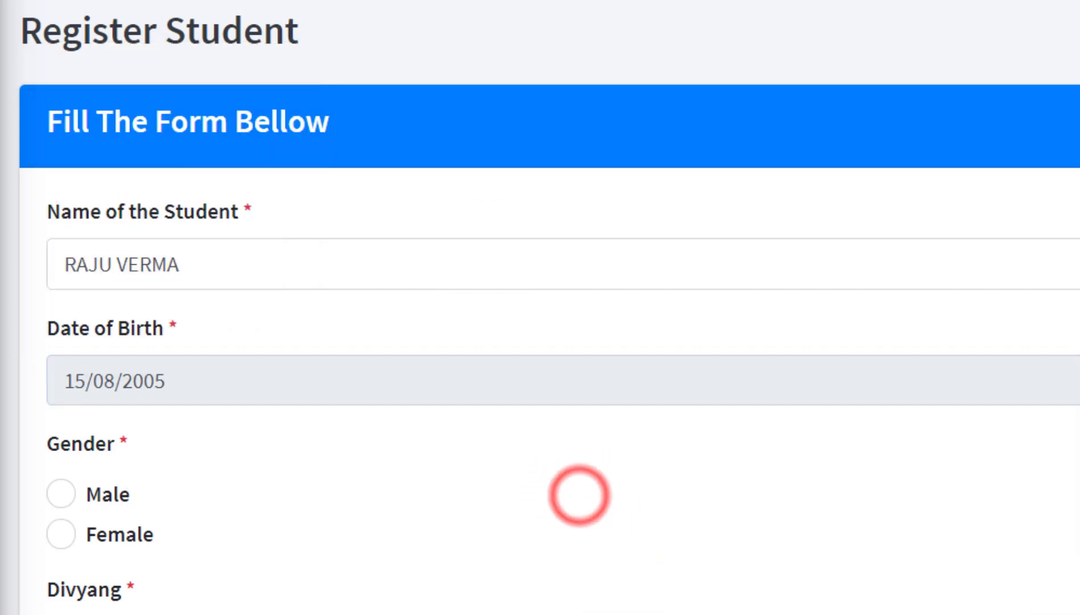
Mark the student Male, with Divyang NONE and Caste GENERAL.
click(57, 493)
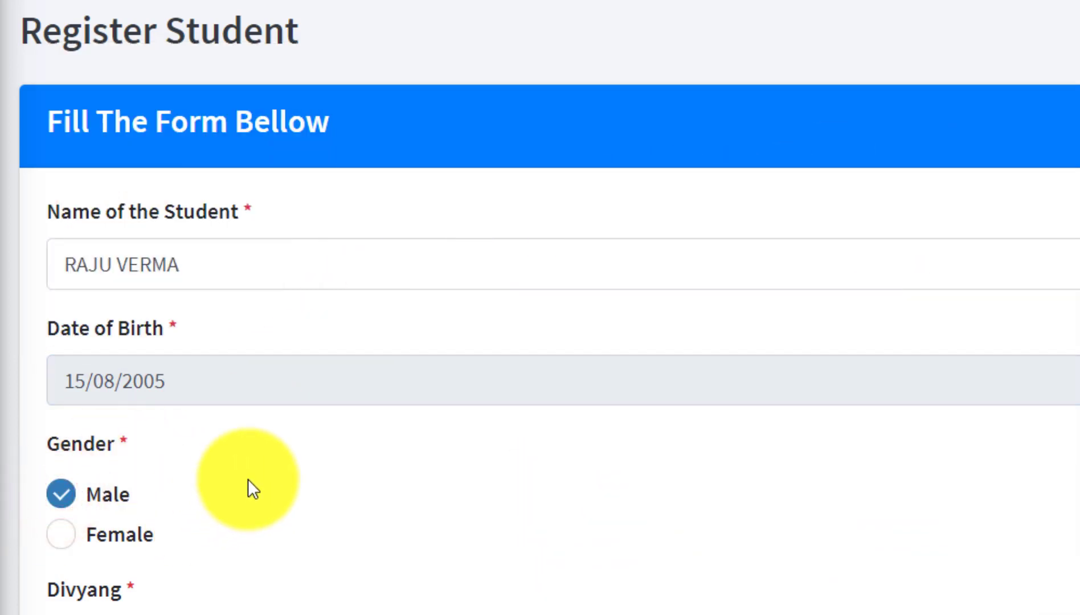
scroll(245, 487, down, 5)
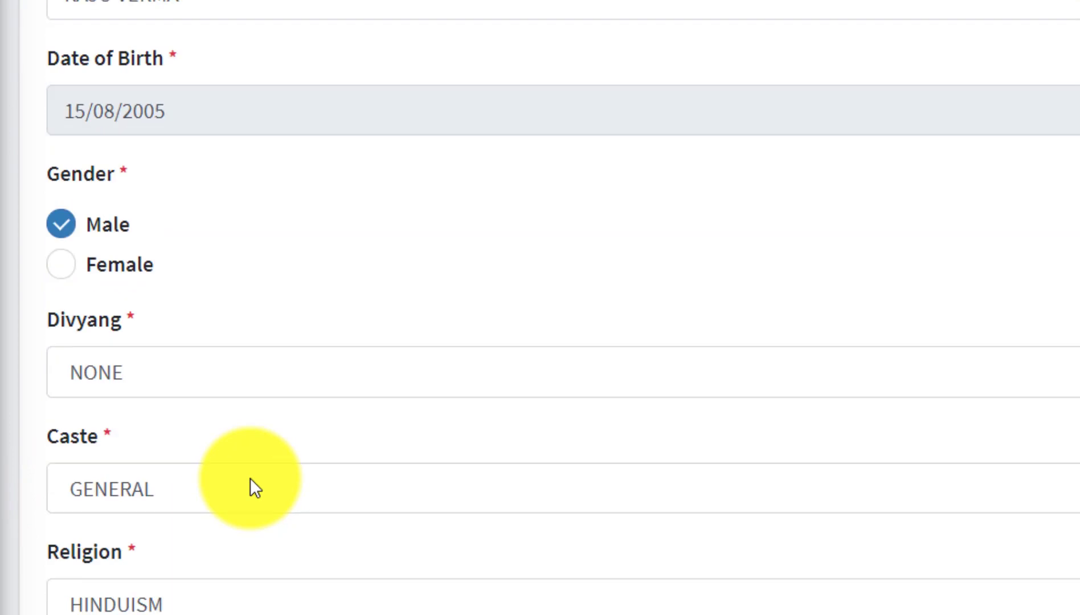
click(182, 373)
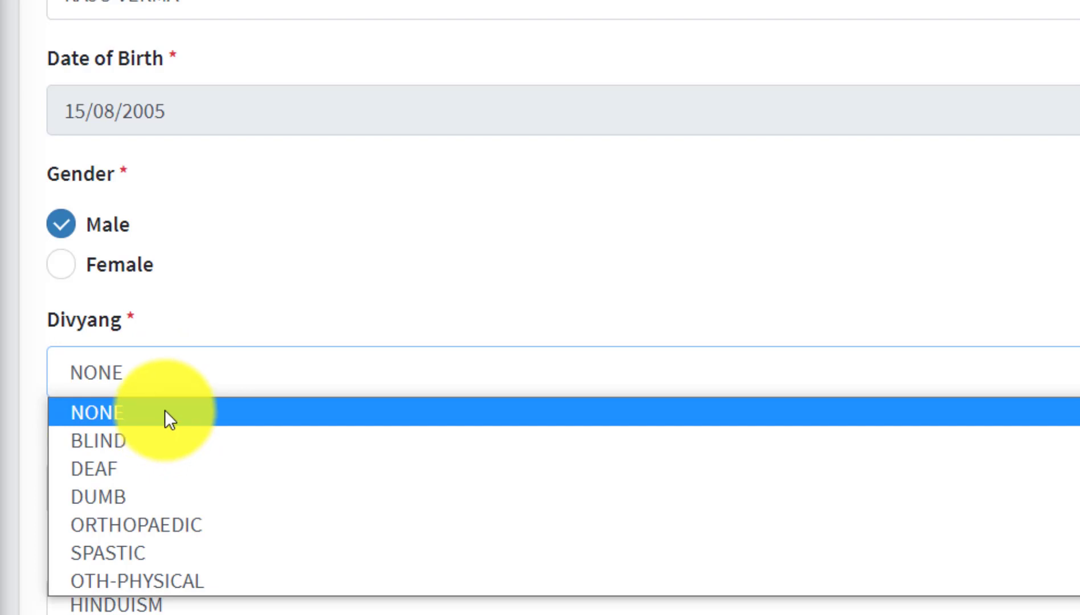
click(165, 410)
scroll(166, 410, down, 2)
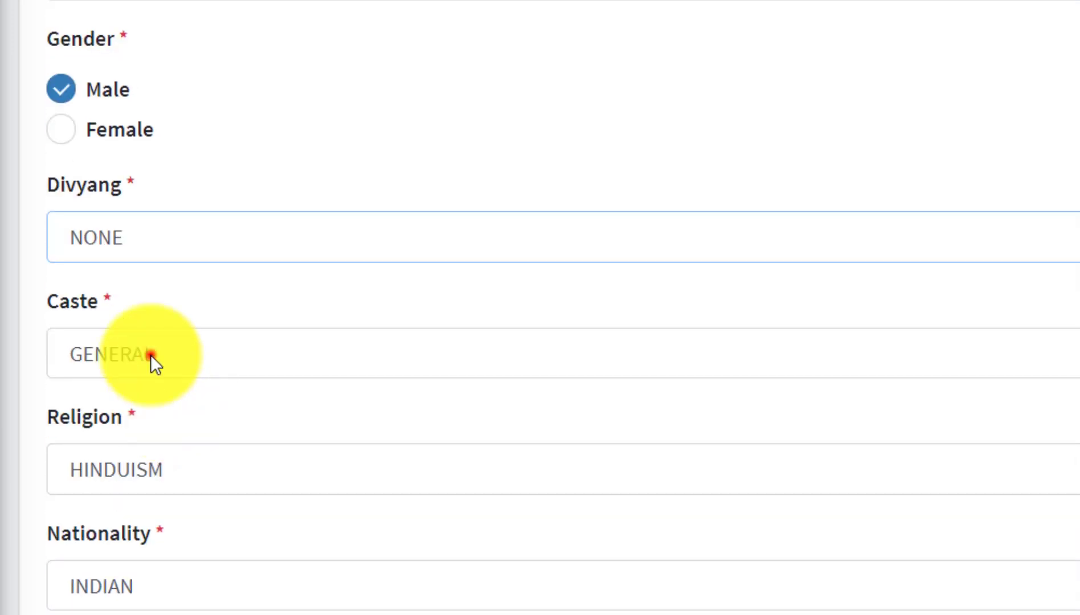
click(150, 354)
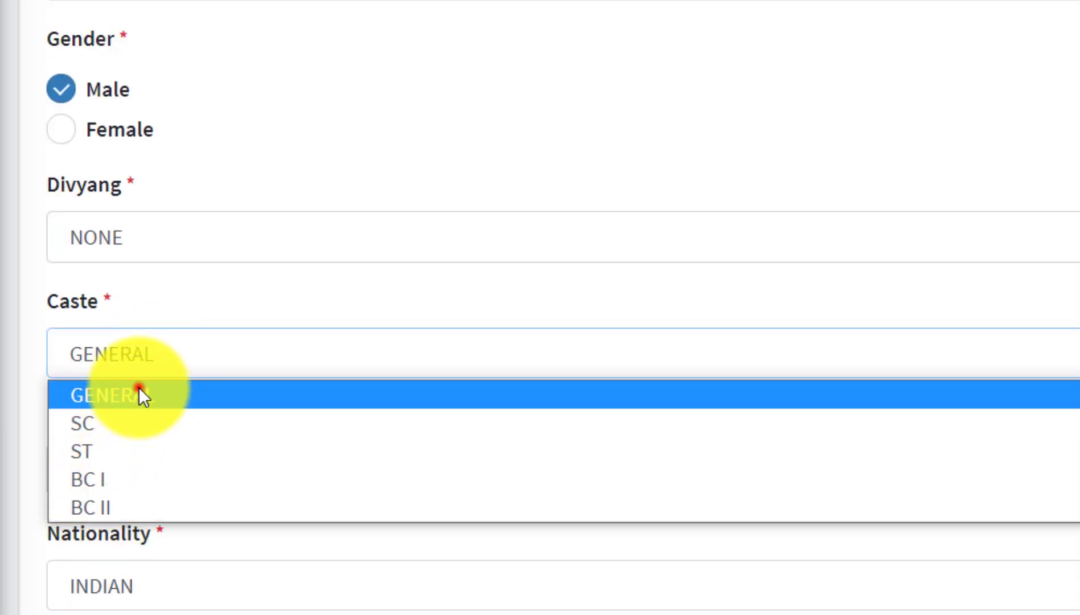
click(140, 391)
Set Religion to HINDUISM and Nationality to INDIAN.
scroll(165, 427, down, 2)
click(171, 336)
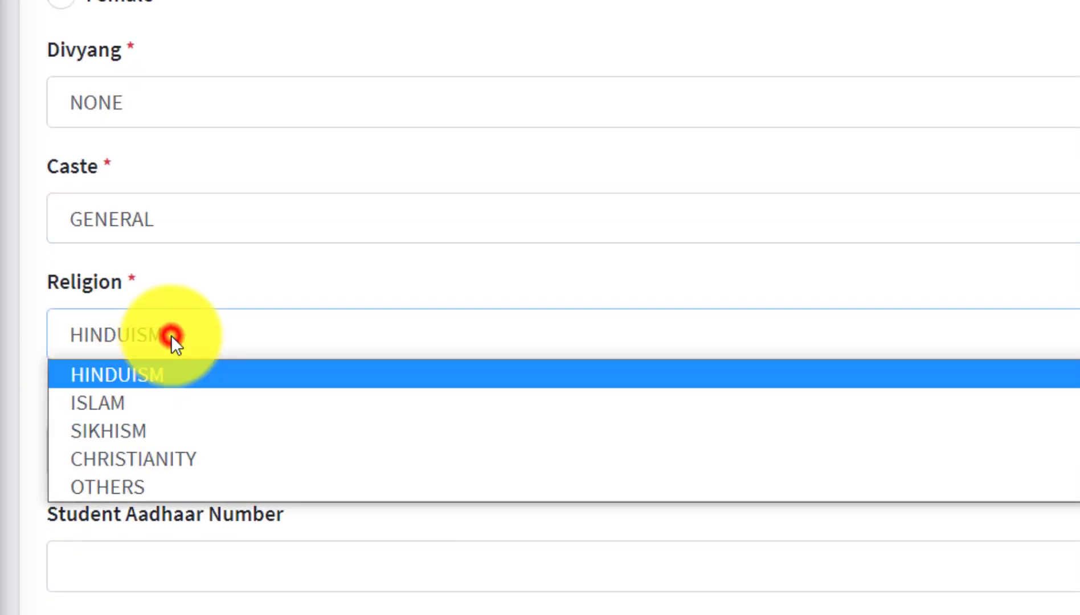
click(190, 373)
scroll(174, 436, down, 2)
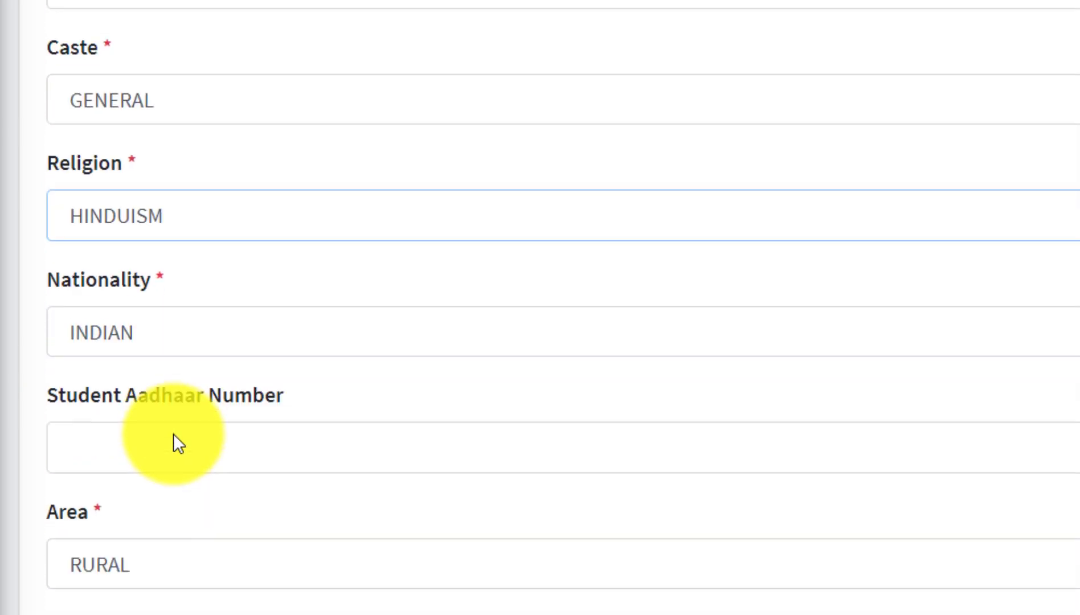
click(161, 322)
click(169, 359)
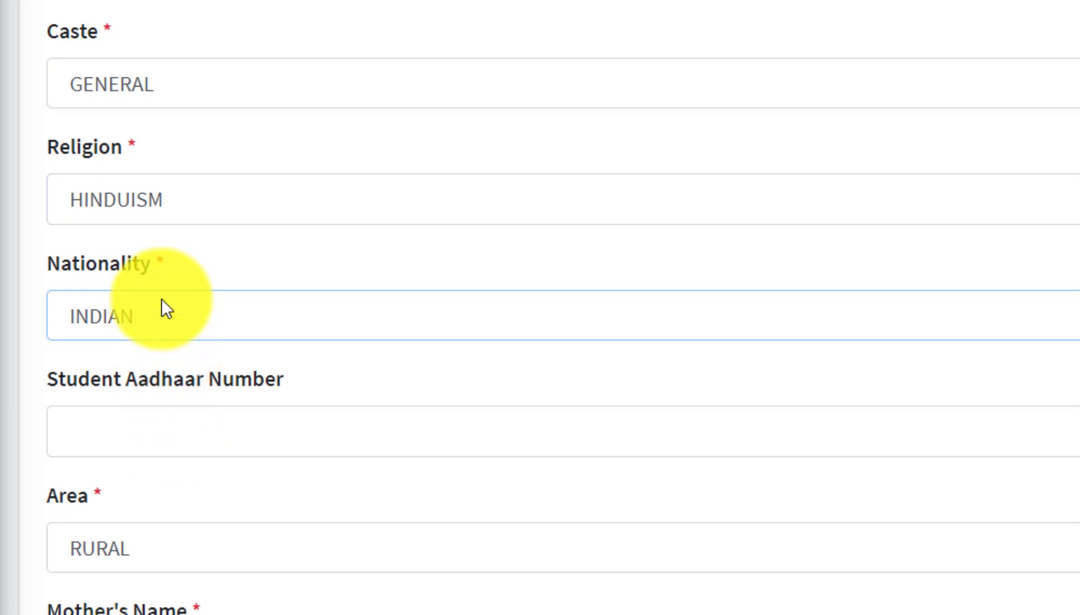
Enter the student's Aadhaar number.
click(189, 412)
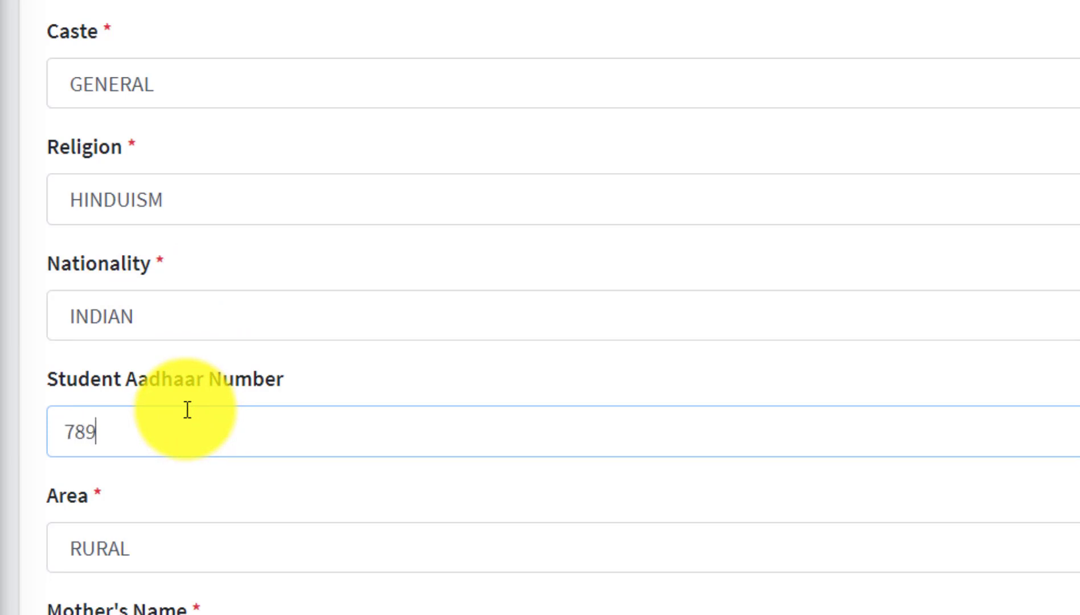
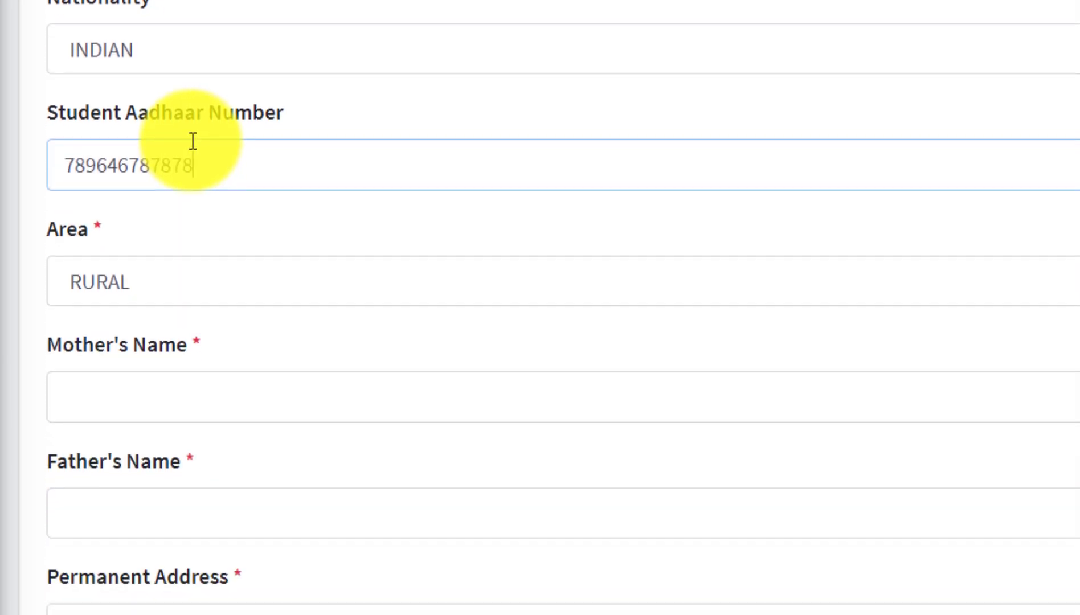
click(258, 254)
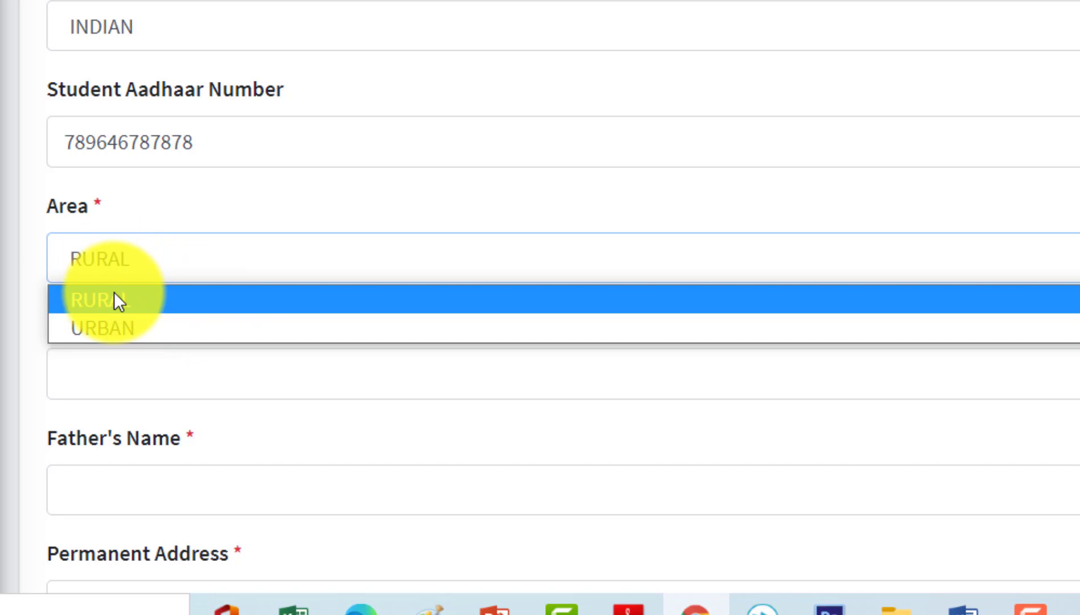
Set Area to URBAN and move through the parents' name fields to the permanent address.
click(127, 321)
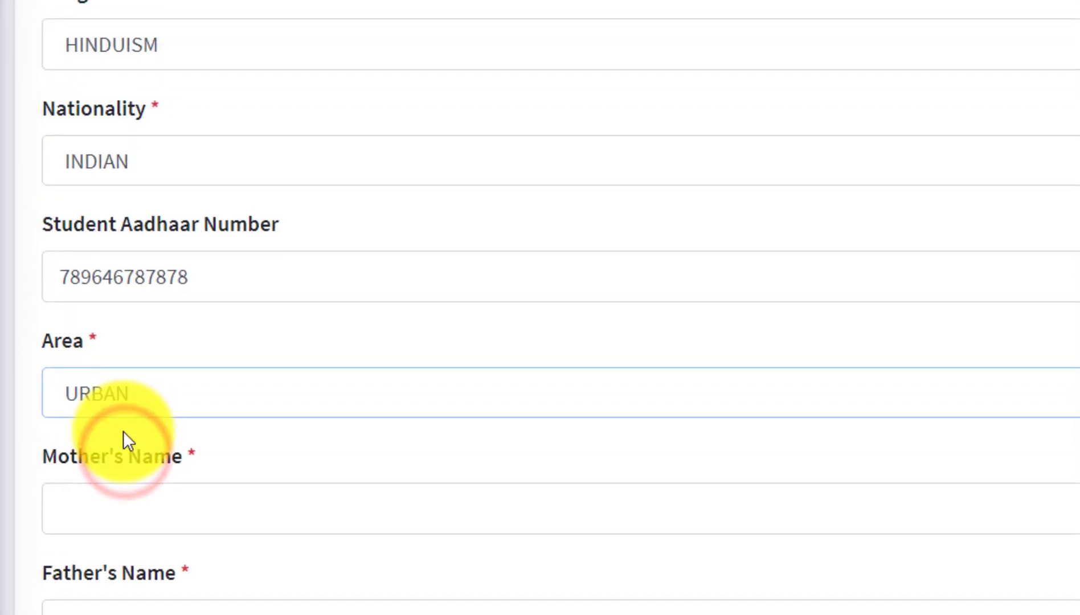
scroll(308, 501, down, 5)
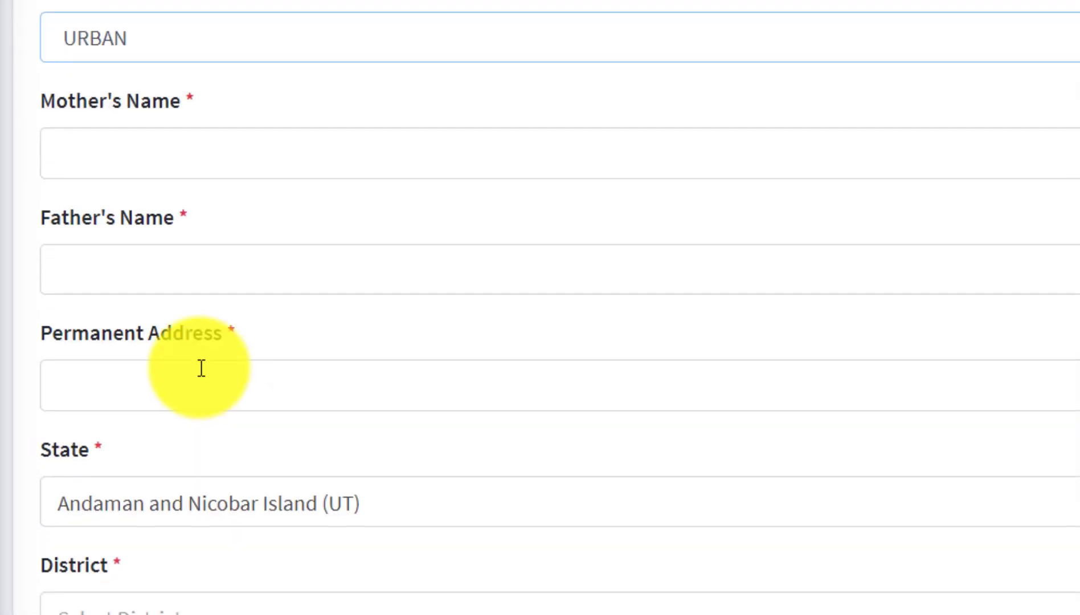
click(119, 160)
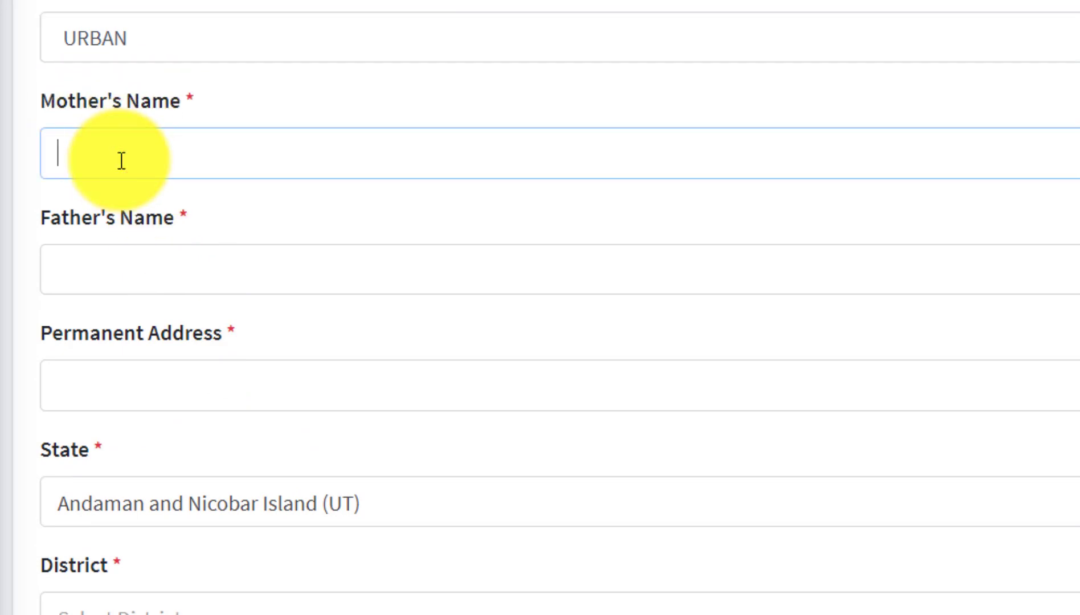
click(174, 241)
click(189, 259)
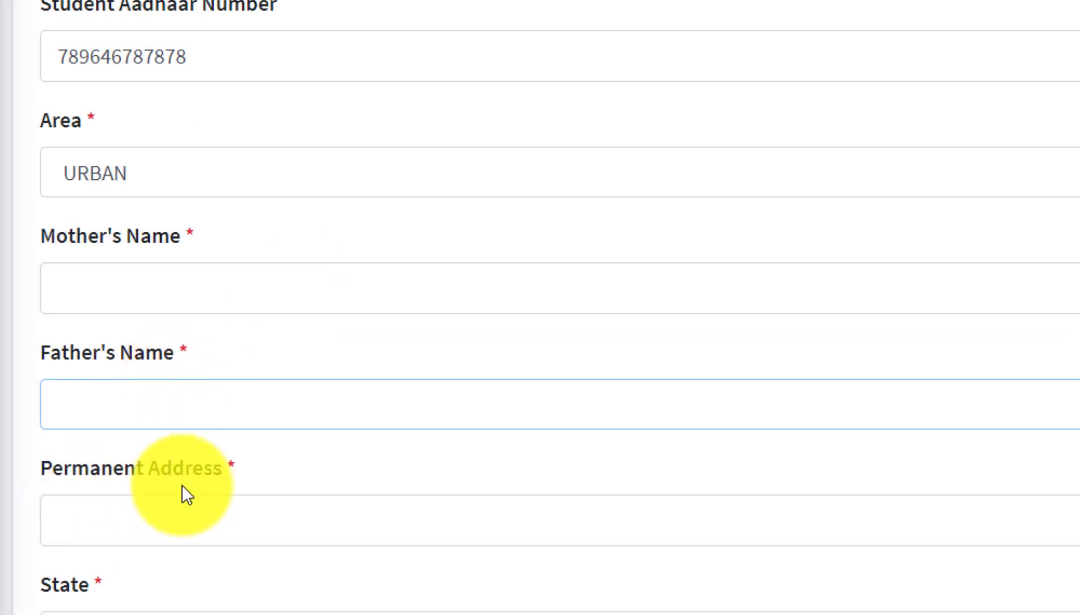
click(191, 530)
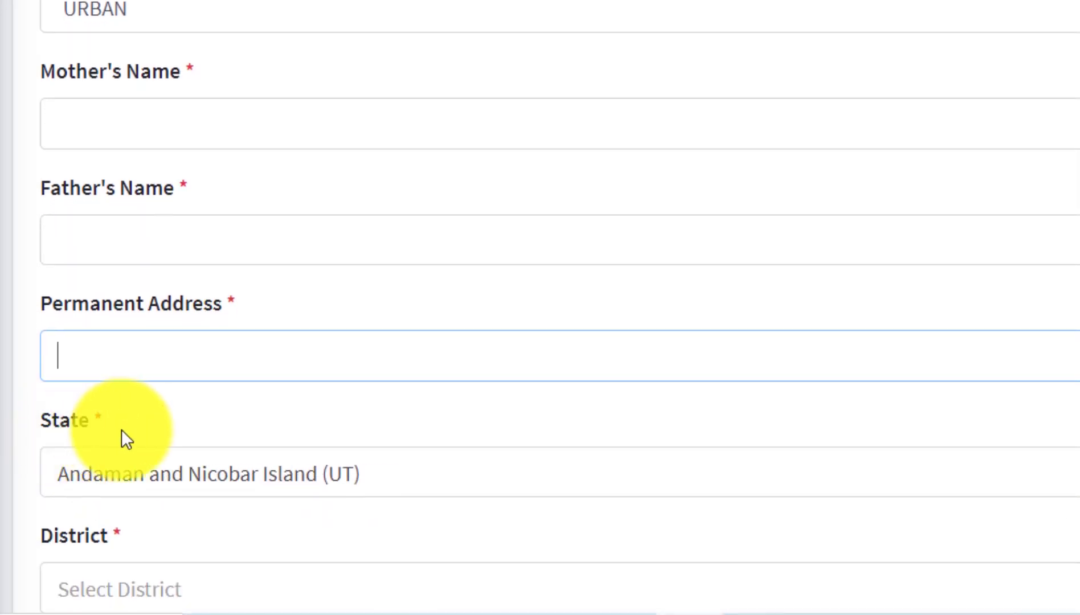
Choose Jharkhand as State and East_Singhbhum as District.
click(153, 492)
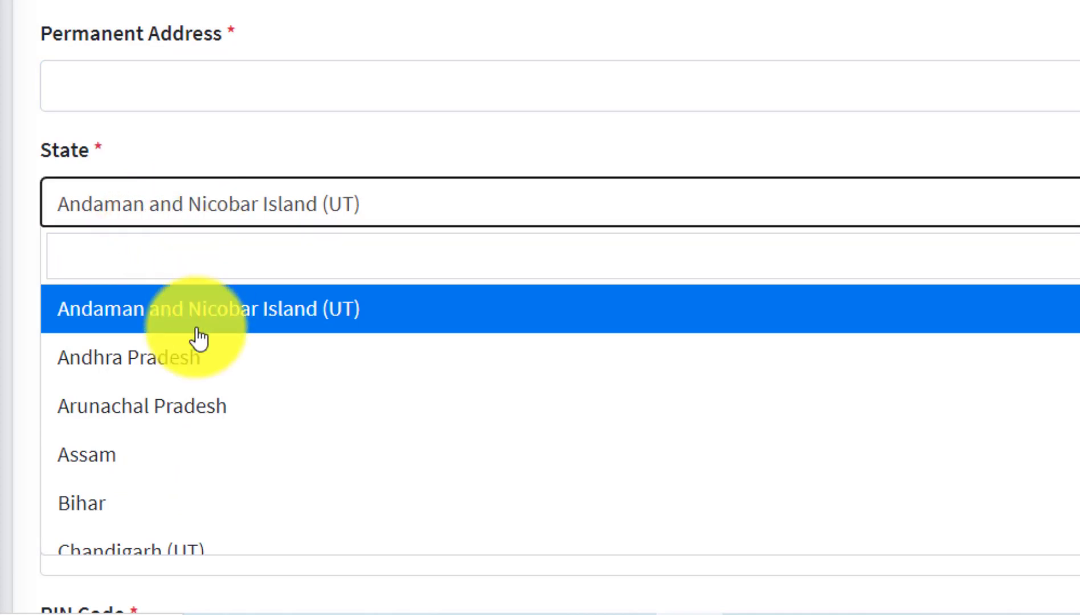
scroll(178, 403, down, 10)
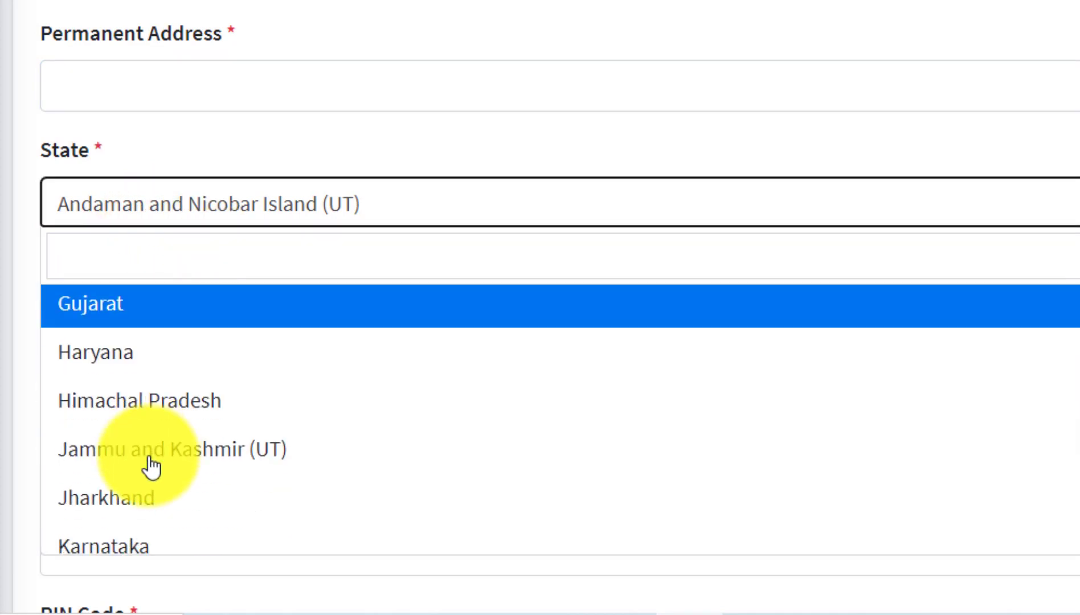
click(121, 495)
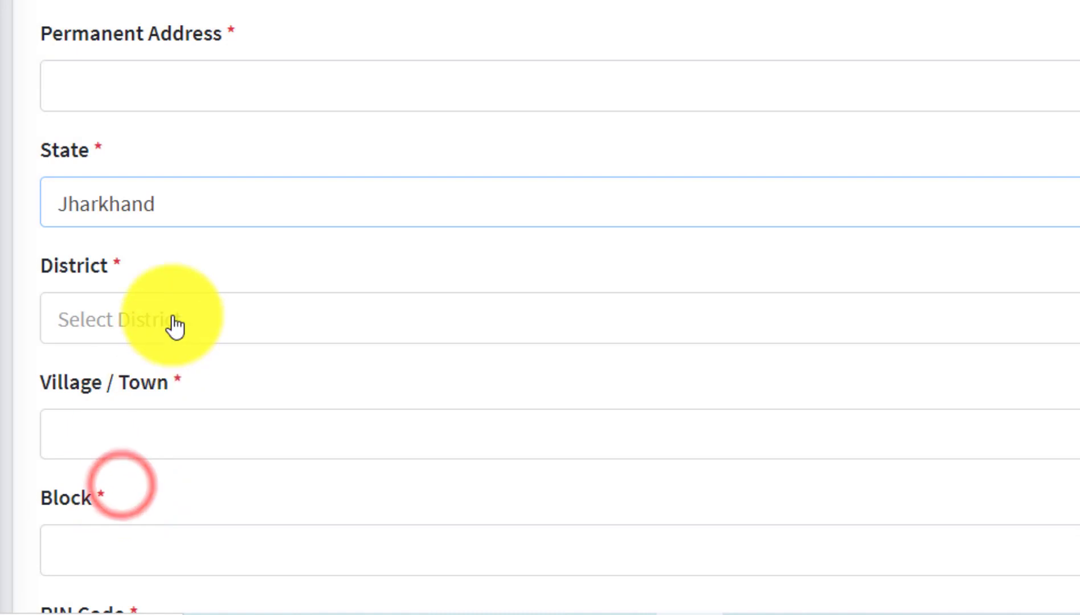
scroll(166, 296, down, 2)
click(124, 172)
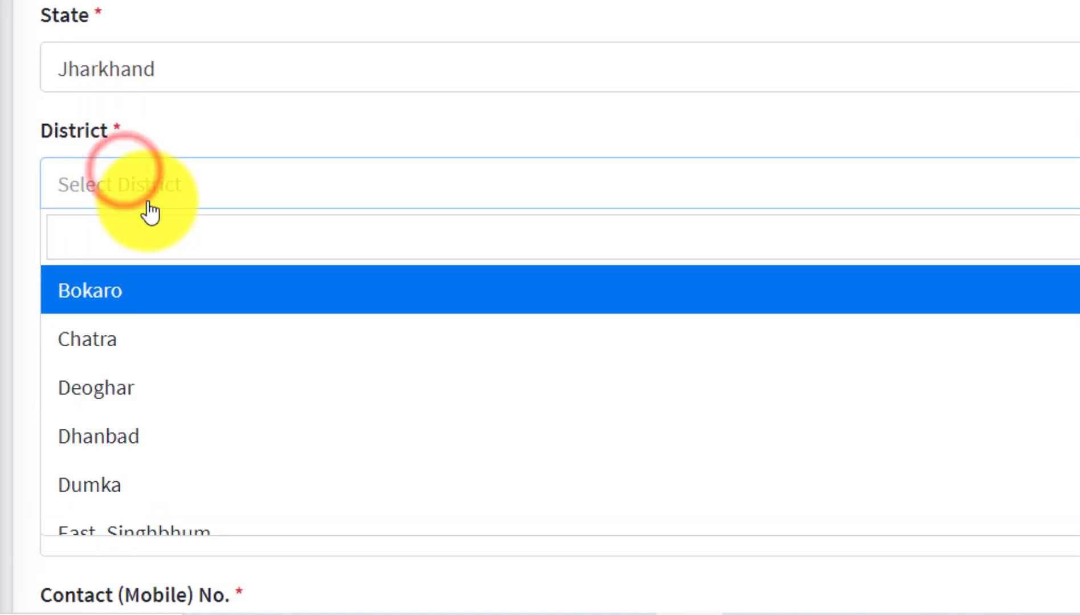
scroll(156, 302, down, 4)
scroll(149, 324, up, 2)
click(134, 388)
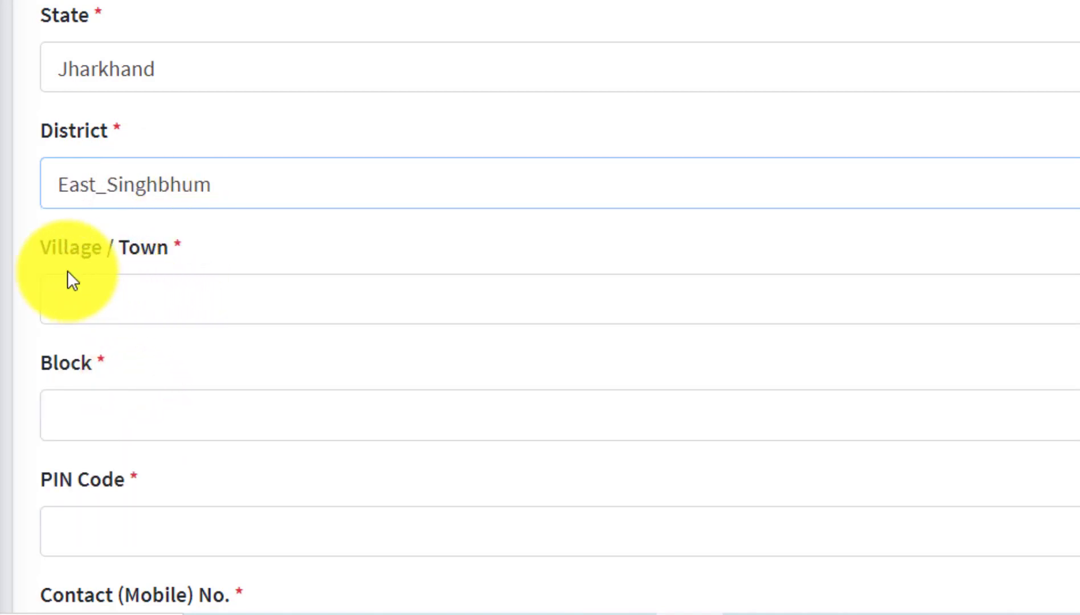
Enter JAMSHEDPUR in the Village / Town field.
click(131, 300)
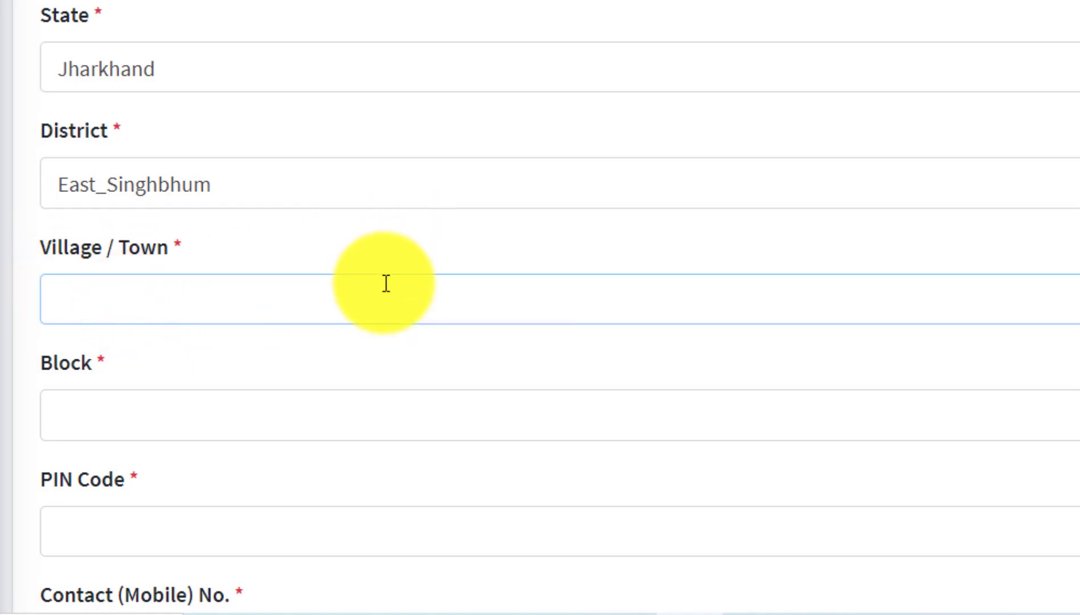
text(MSHEDPUR)
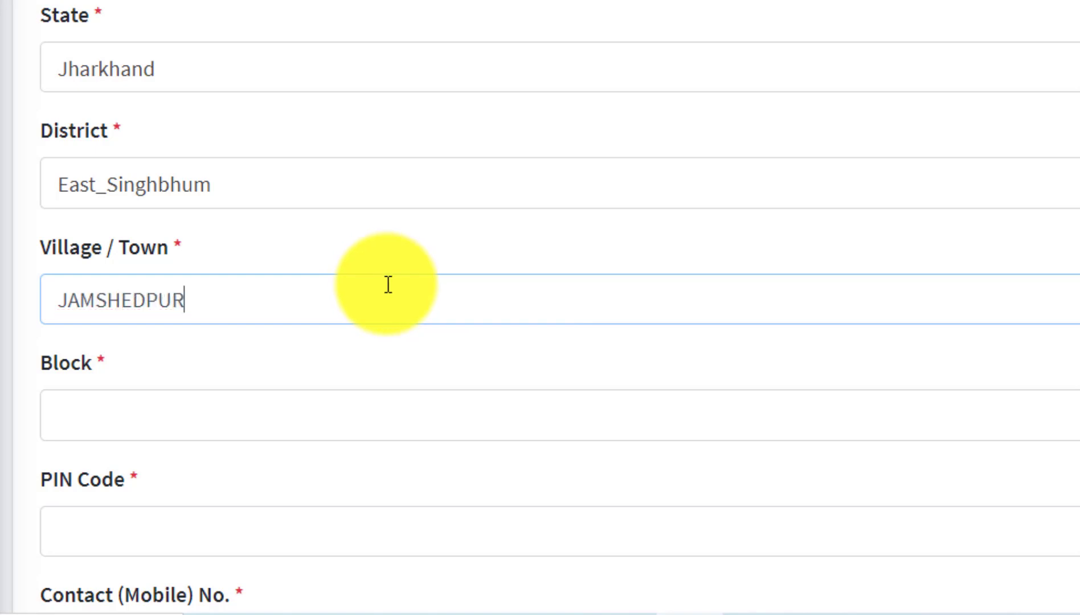
scroll(156, 356, down, 5)
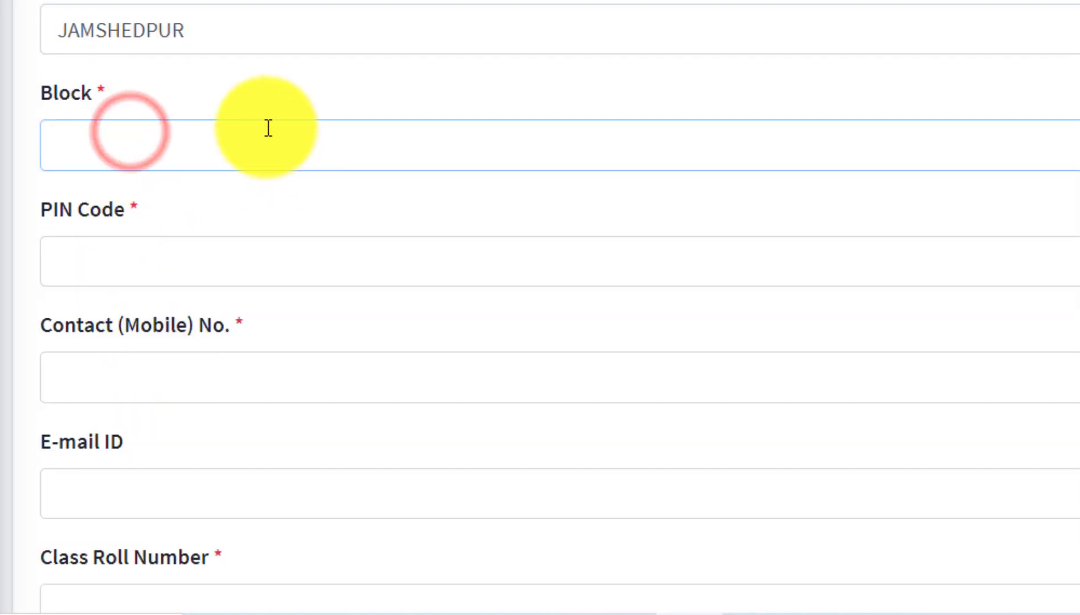
scroll(154, 182, down, 2)
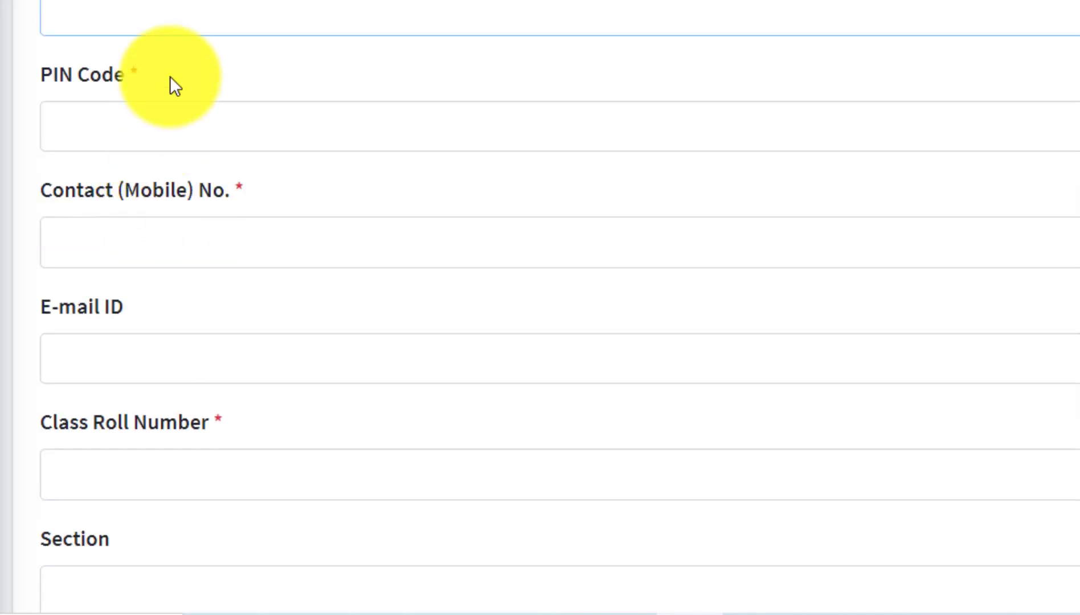
Step through the PIN Code, mobile contact and E-mail ID fields.
click(237, 143)
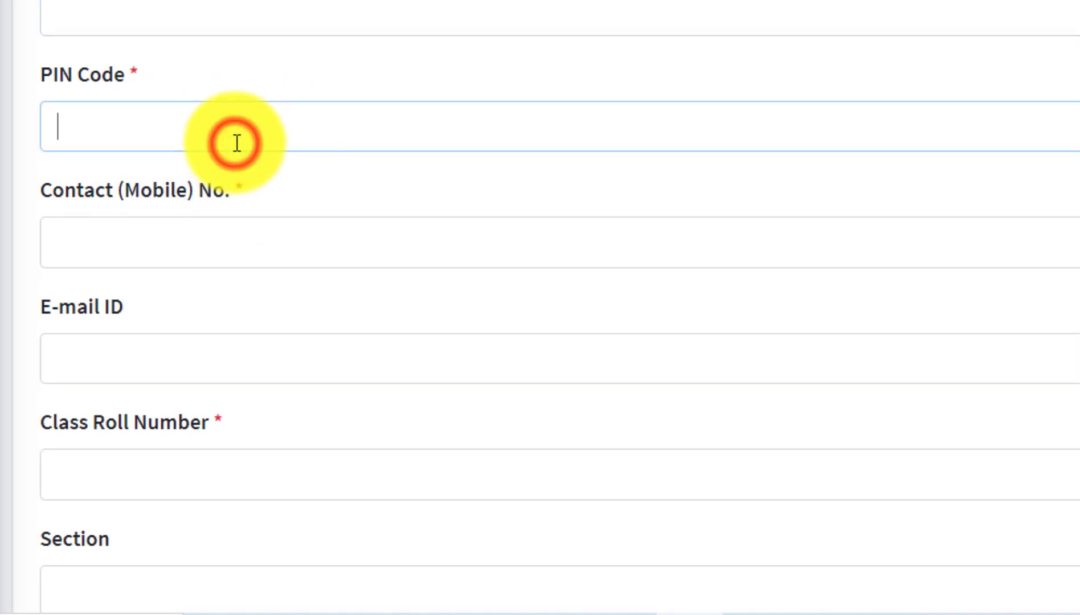
click(200, 240)
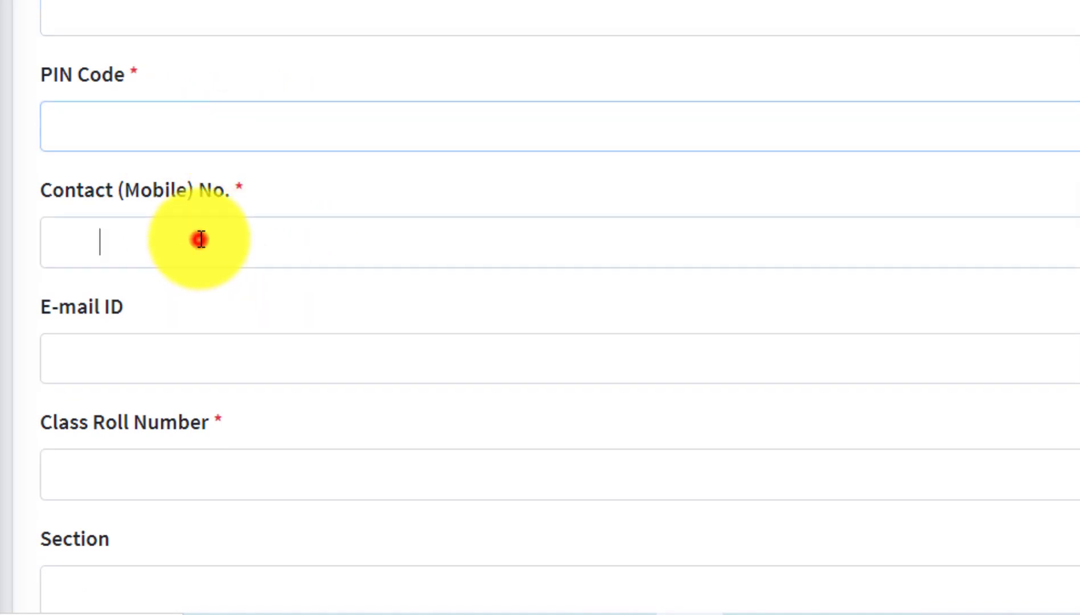
click(209, 246)
scroll(210, 284, up, 2)
click(196, 487)
Pass the Class Roll Number and Section fields and select SANSKRIT as Additional Subject.
scroll(91, 567, down, 7)
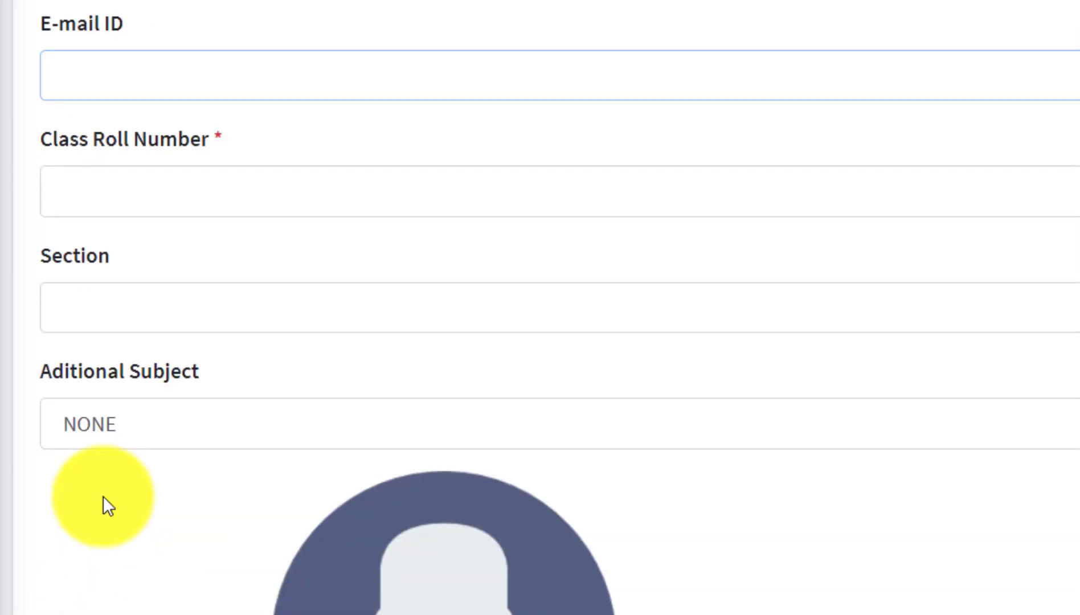
click(117, 191)
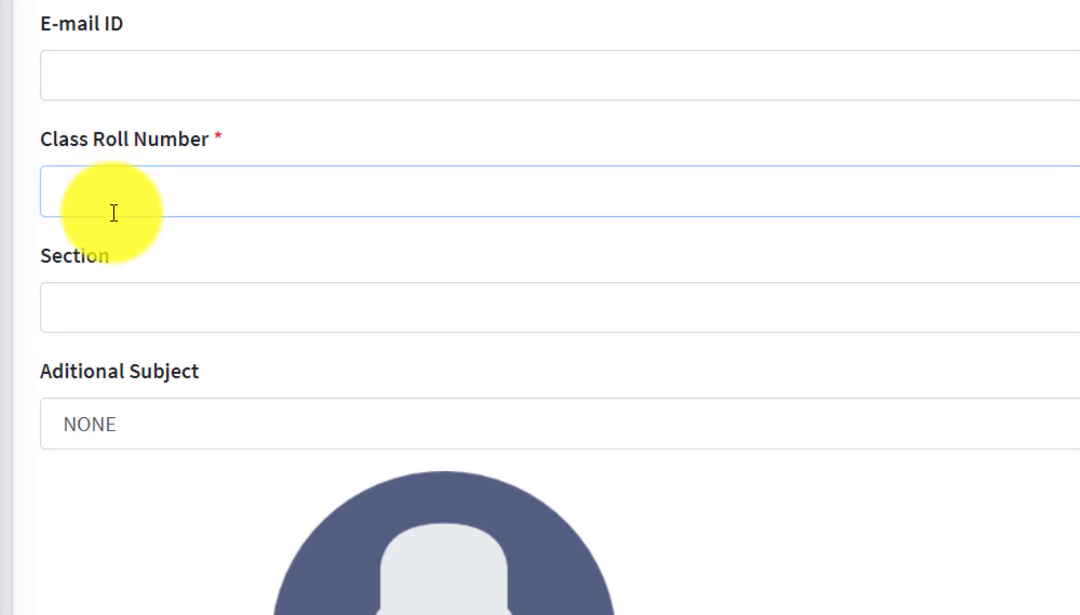
click(116, 315)
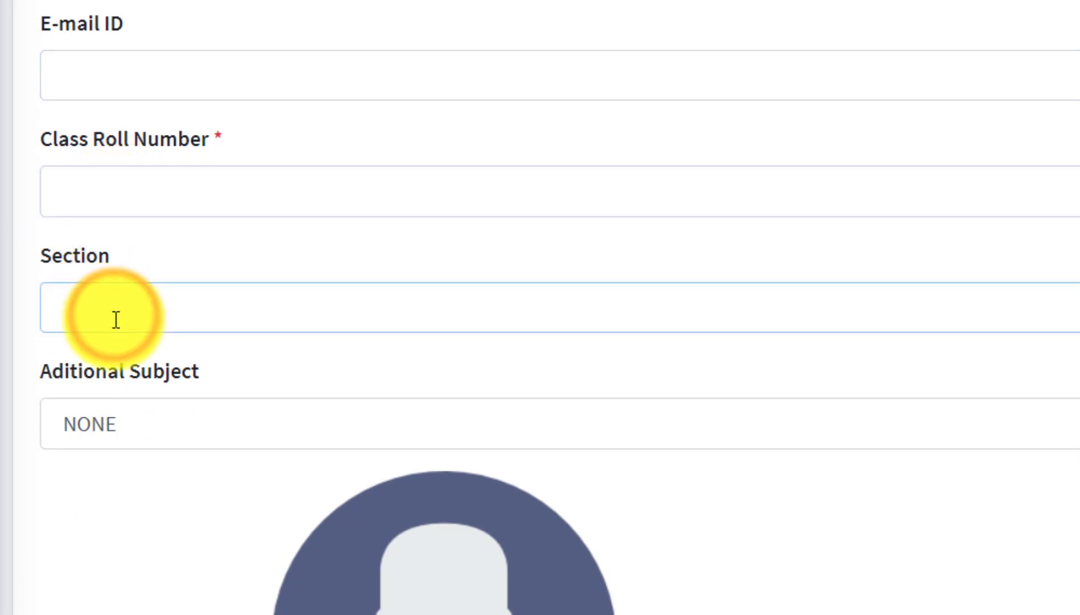
click(158, 410)
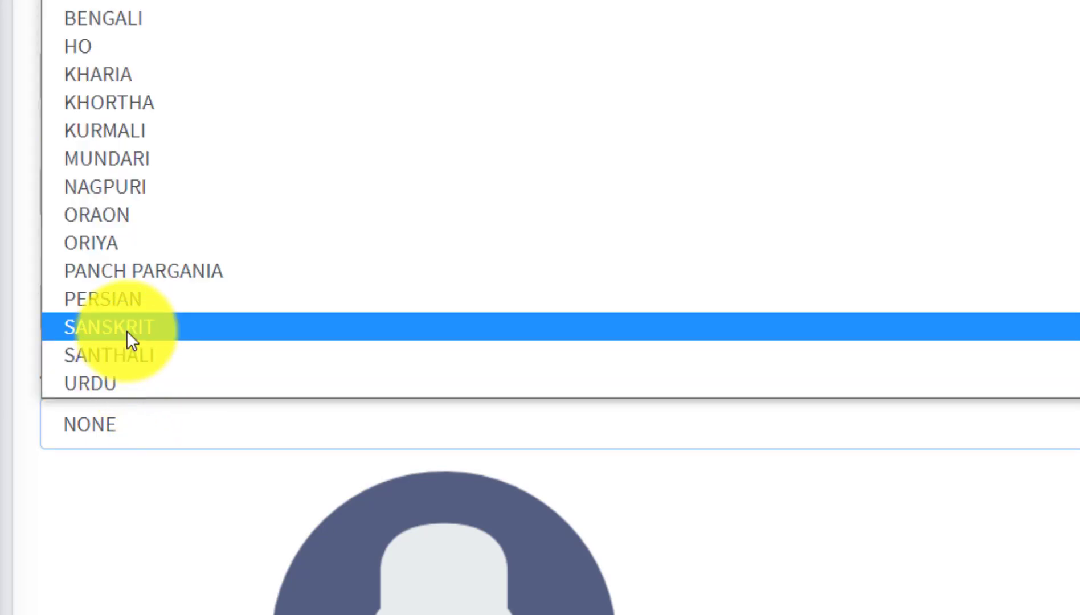
click(127, 331)
click(131, 407)
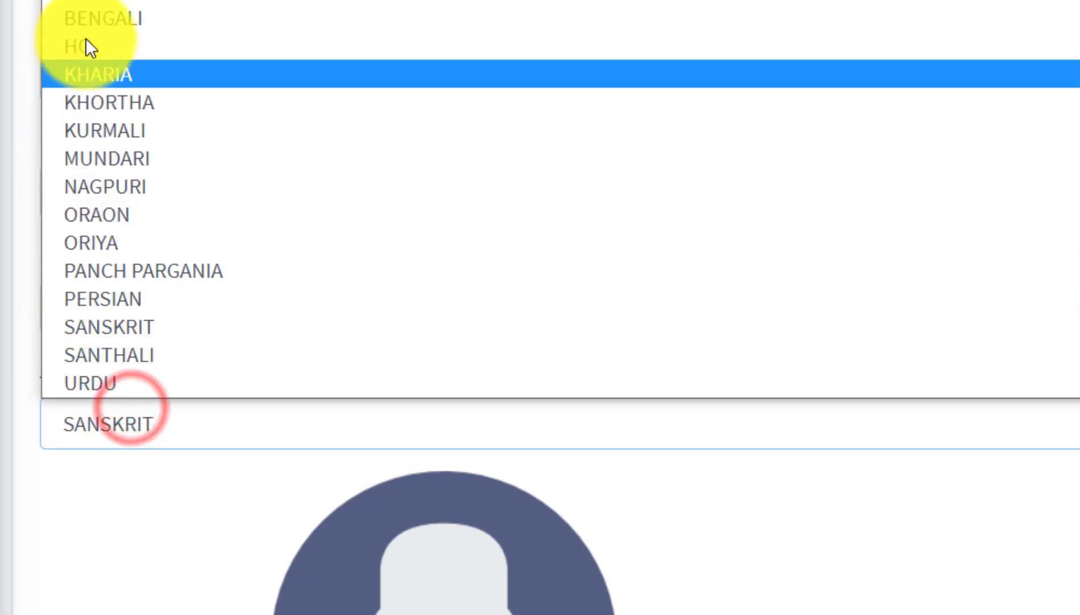
click(177, 316)
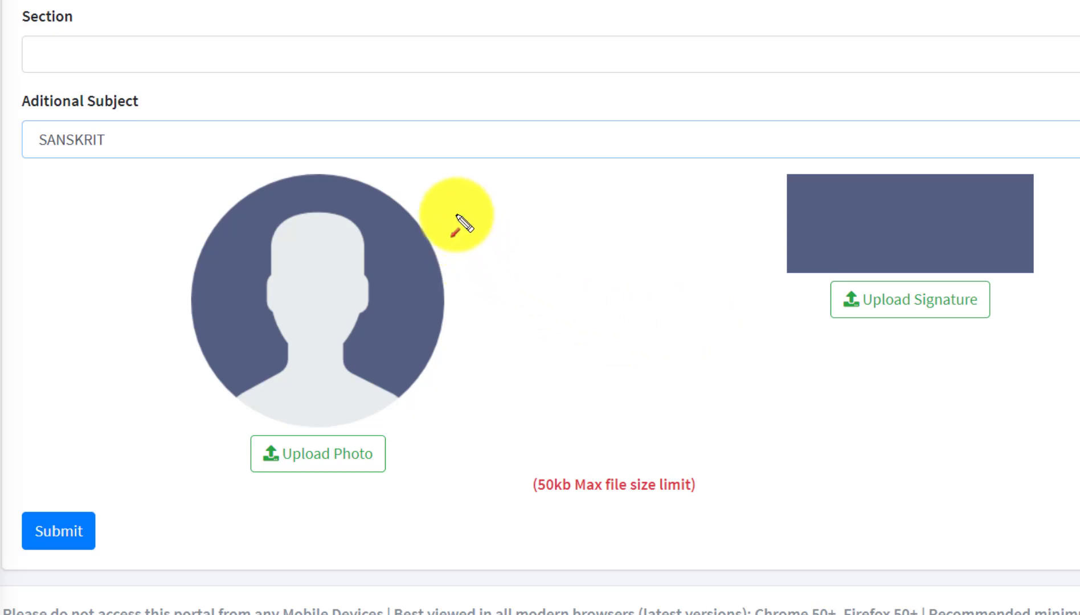
Bring up the Open dialog on the Downloads folder for the student's photo upload.
mouse_move(505, 392)
mouse_down()
mouse_move(457, 428)
mouse_move(399, 434)
mouse_up()
drag(730, 276, 823, 302)
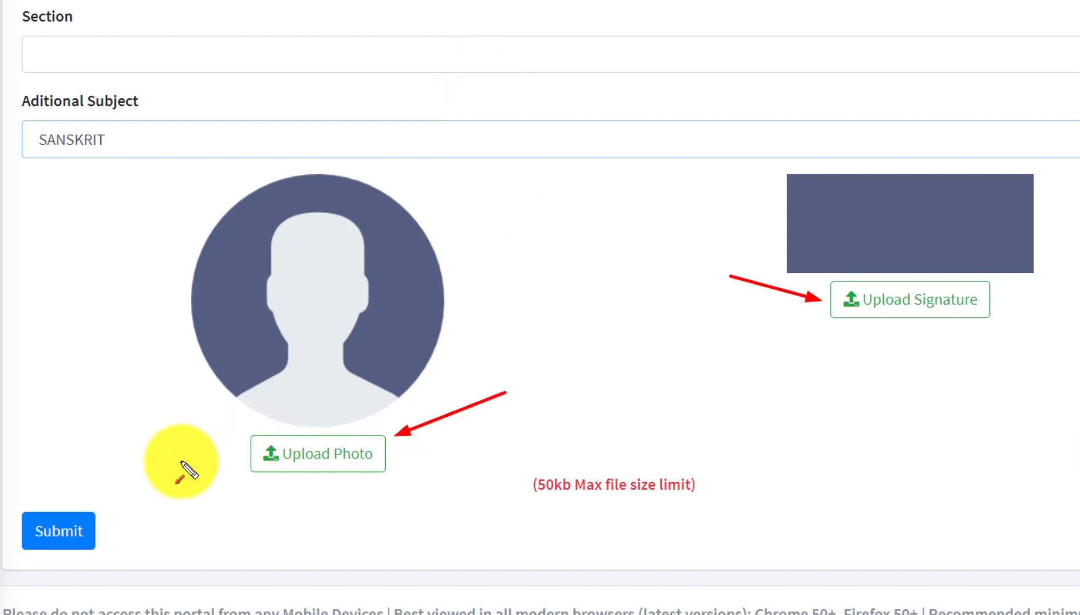
click(279, 454)
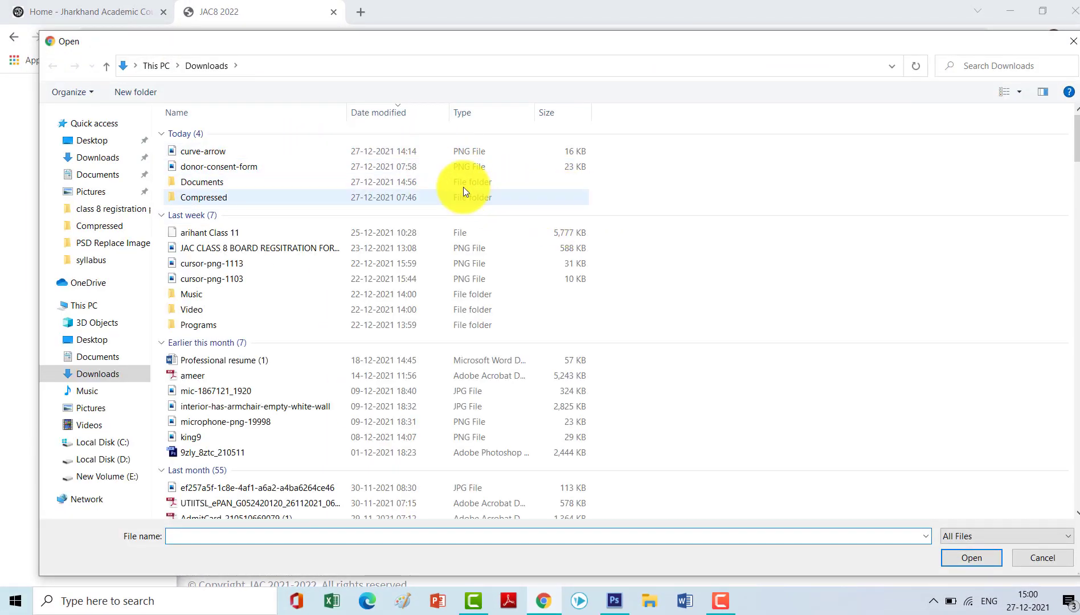
Cancel the photo and signature file pickers unused, then dismiss the 50kb size-limit hint.
click(1062, 46)
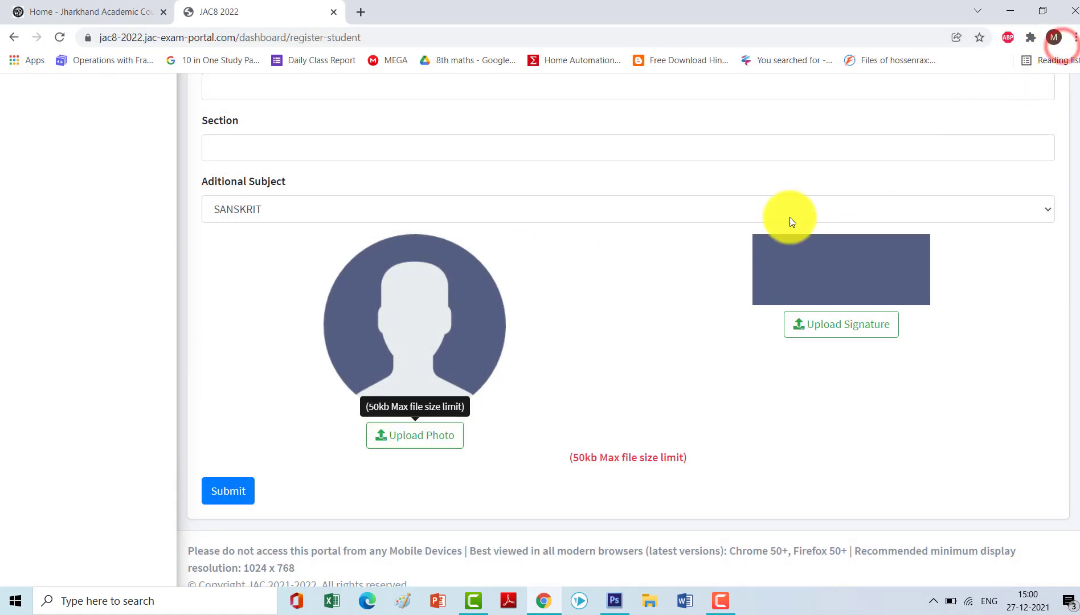
click(839, 322)
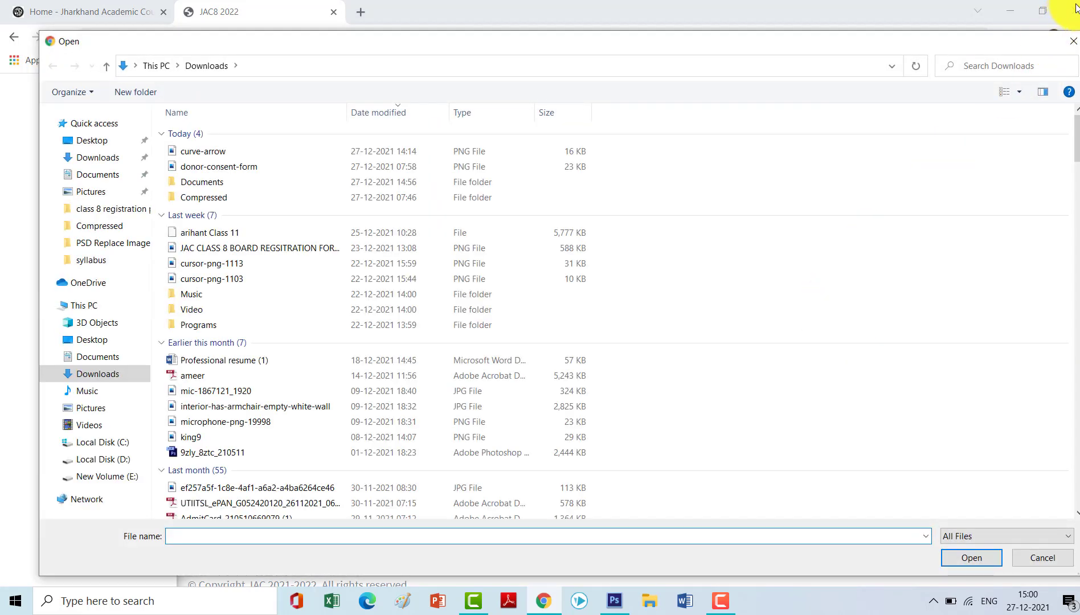
click(1068, 47)
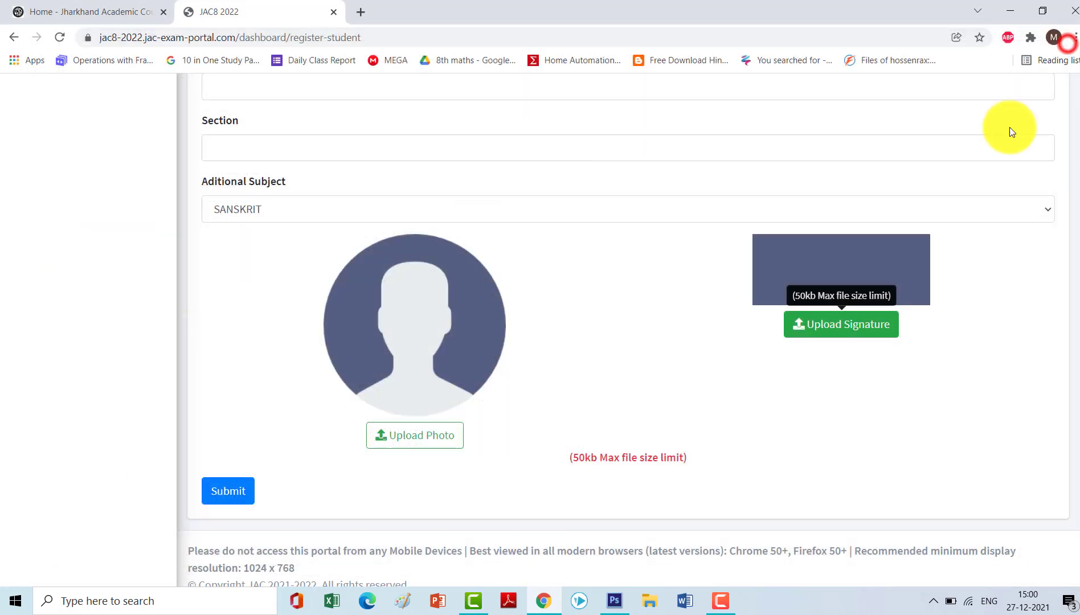
click(505, 402)
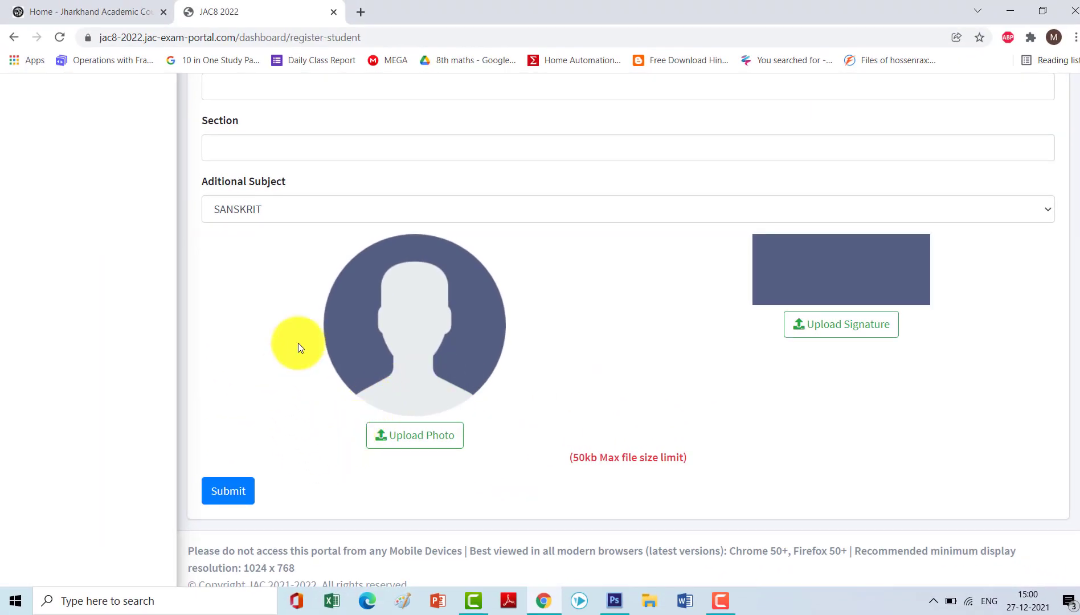
scroll(313, 293, up, 15)
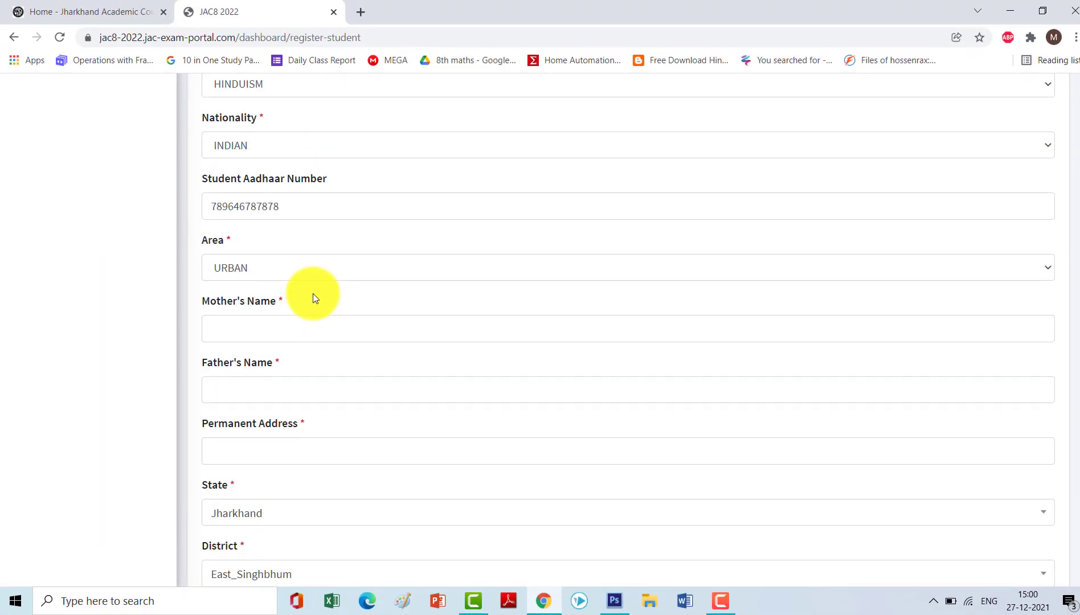
scroll(313, 293, up, 7)
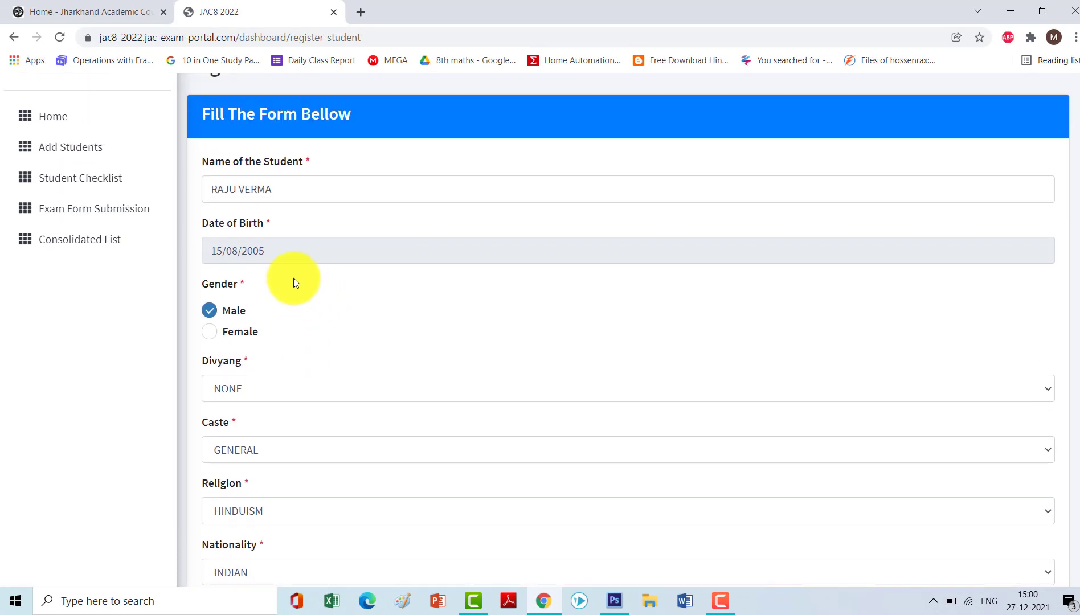
scroll(284, 271, down, 20)
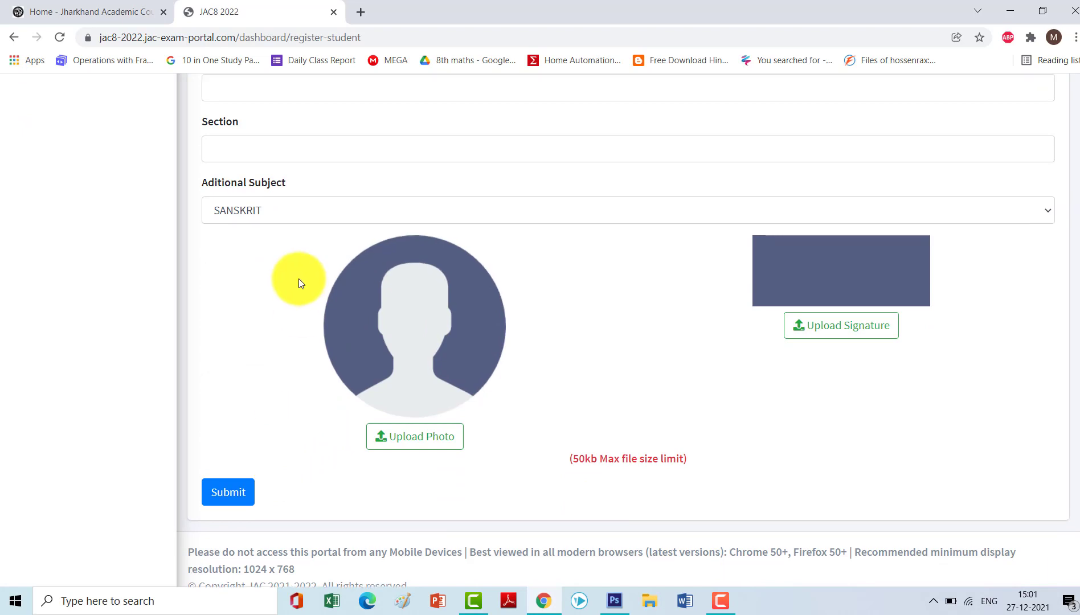
scroll(300, 281, up, 4)
scroll(300, 282, up, 1)
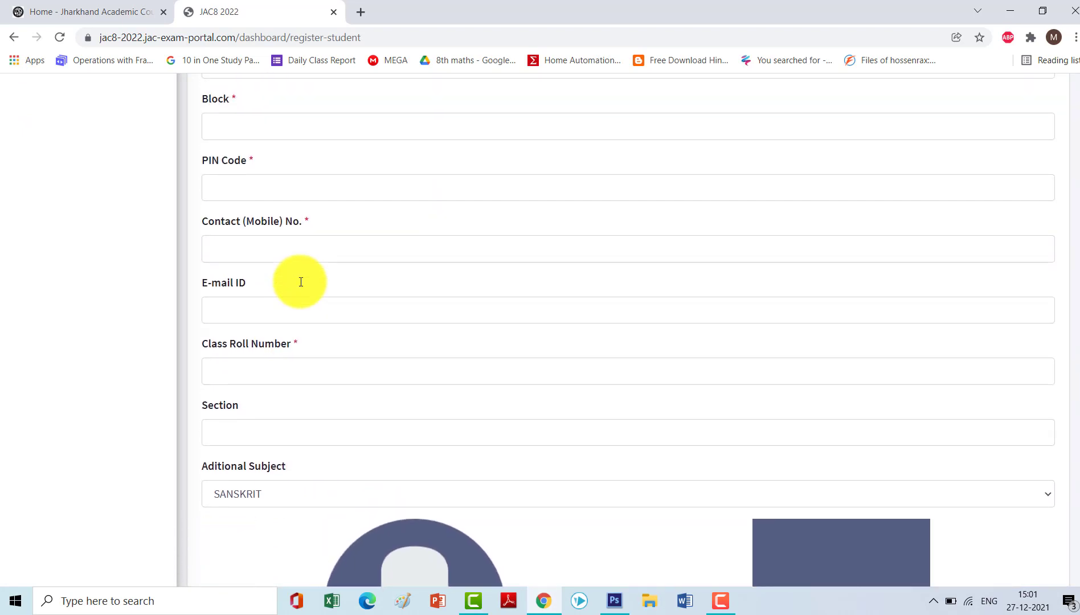
scroll(300, 282, down, 5)
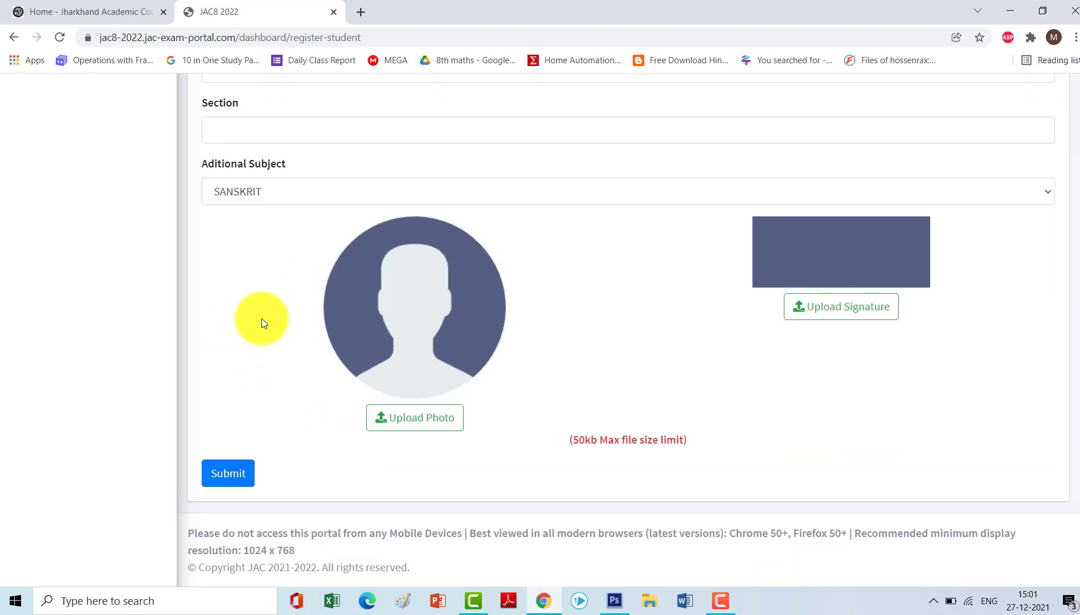
scroll(267, 307, up, 7)
scroll(382, 171, up, 7)
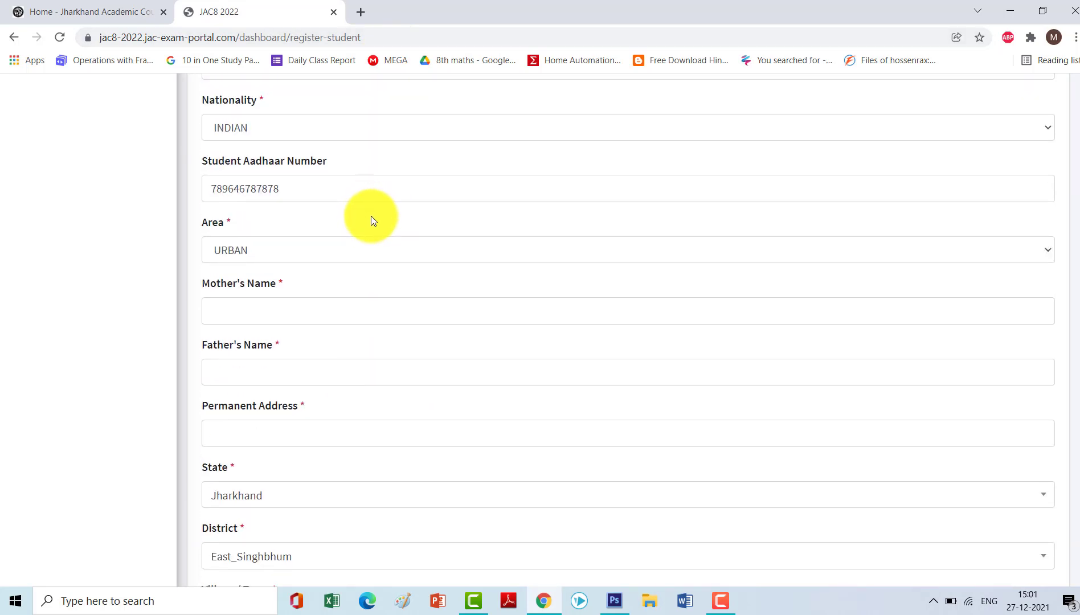
scroll(369, 212, up, 7)
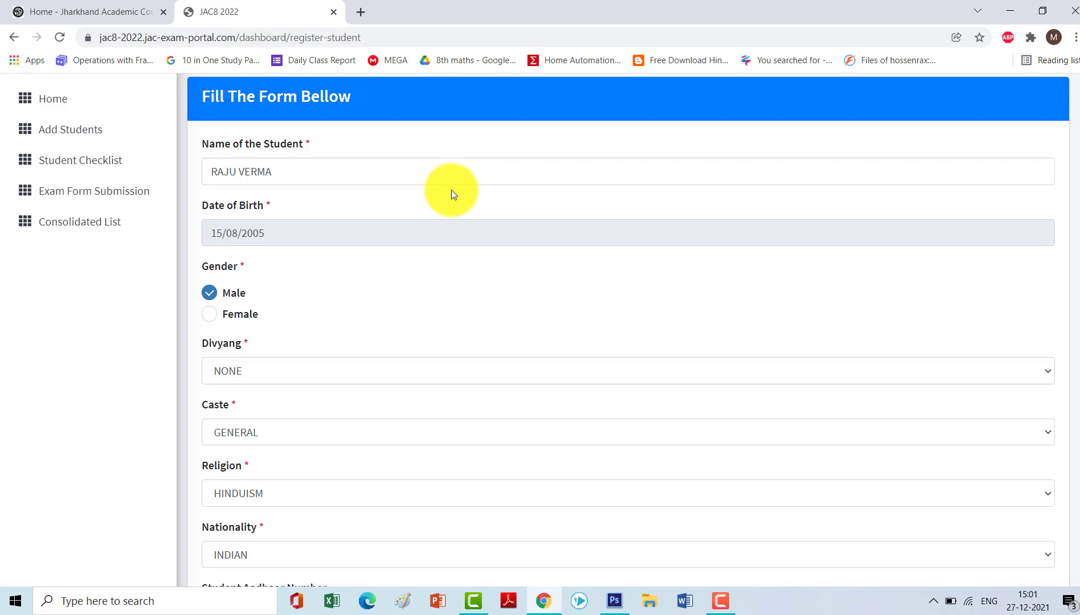
scroll(452, 192, up, 2)
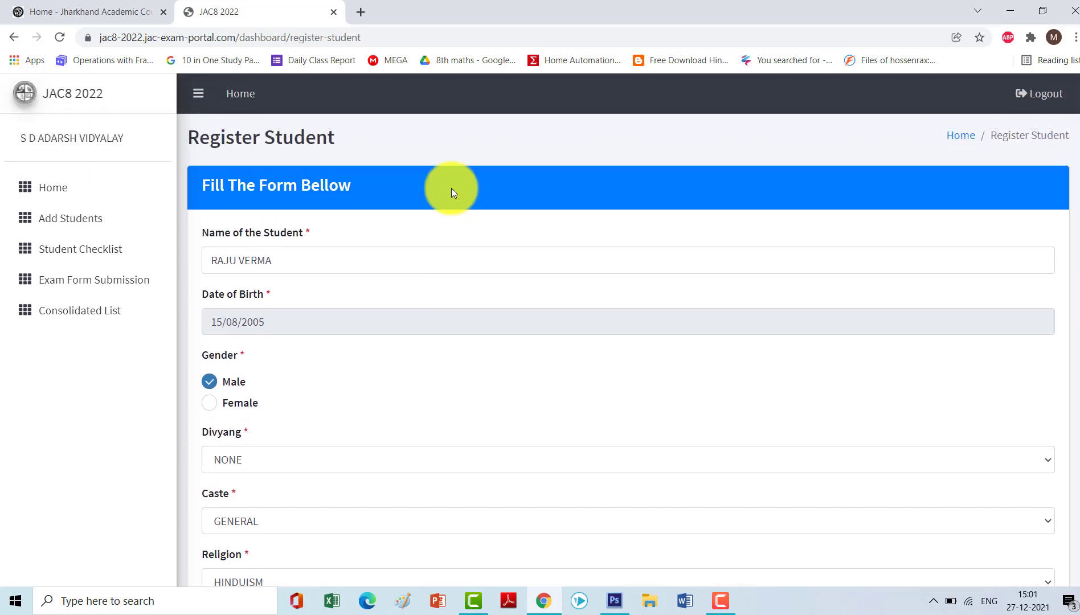